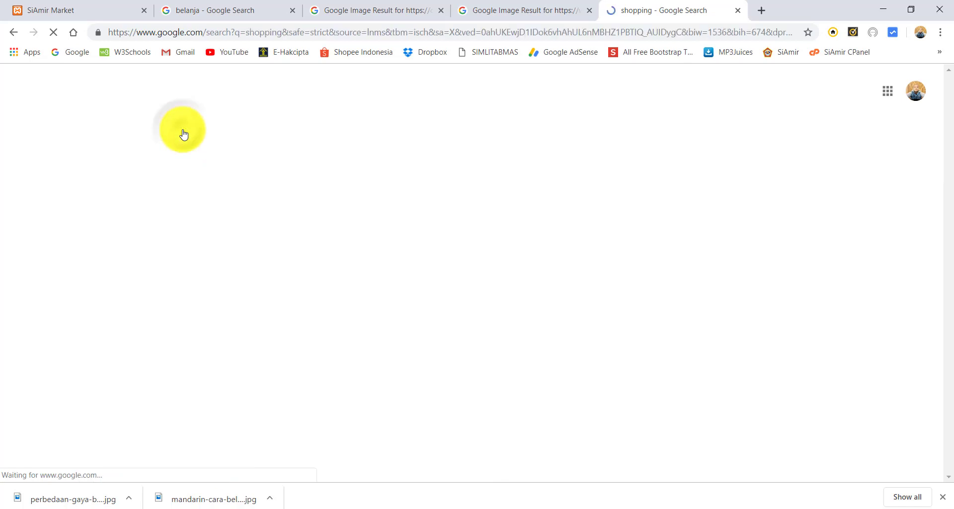
Limit the "shopping" image results to large images and browse them for a banner picture.
{"action": "left_click", "coordinate": [460, 129]}
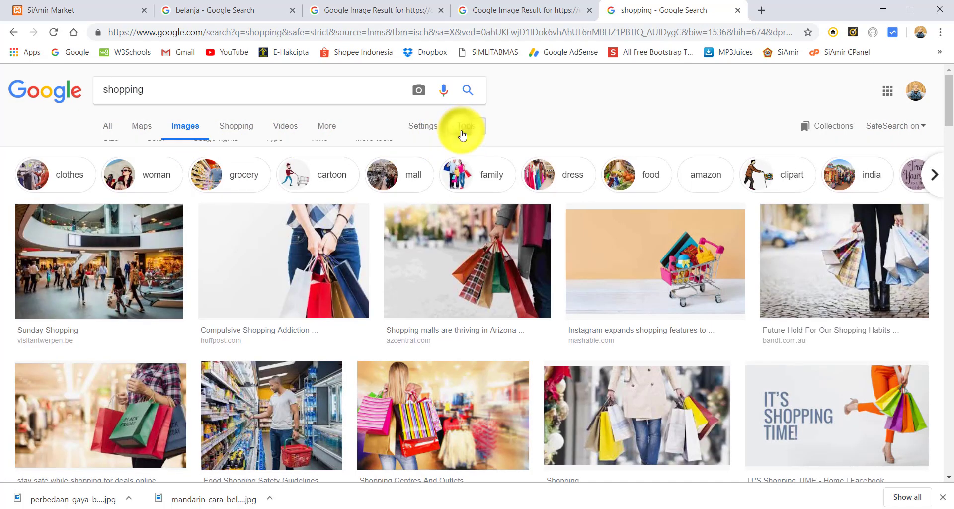
{"action": "left_click", "coordinate": [117, 148]}
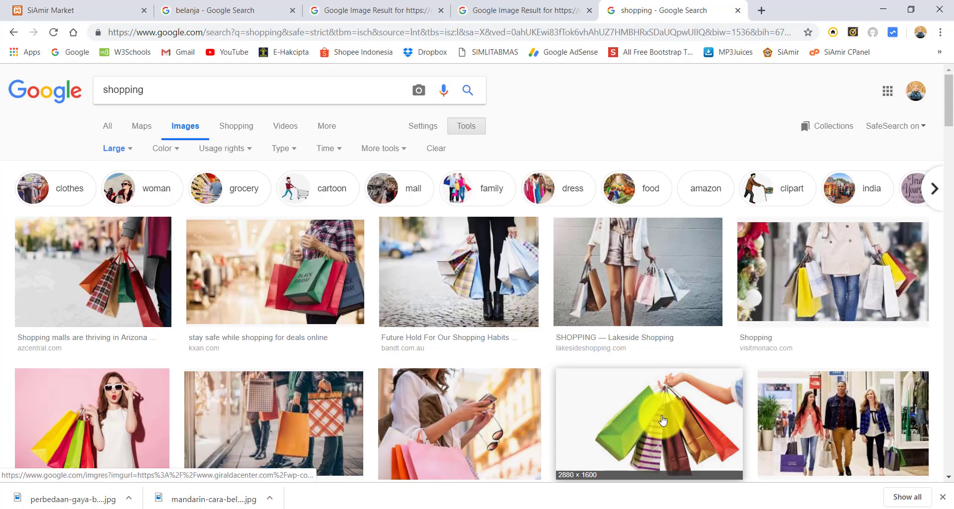
{"action": "scroll", "coordinate": [664, 421], "scroll_direction": "down", "scroll_amount": 4}
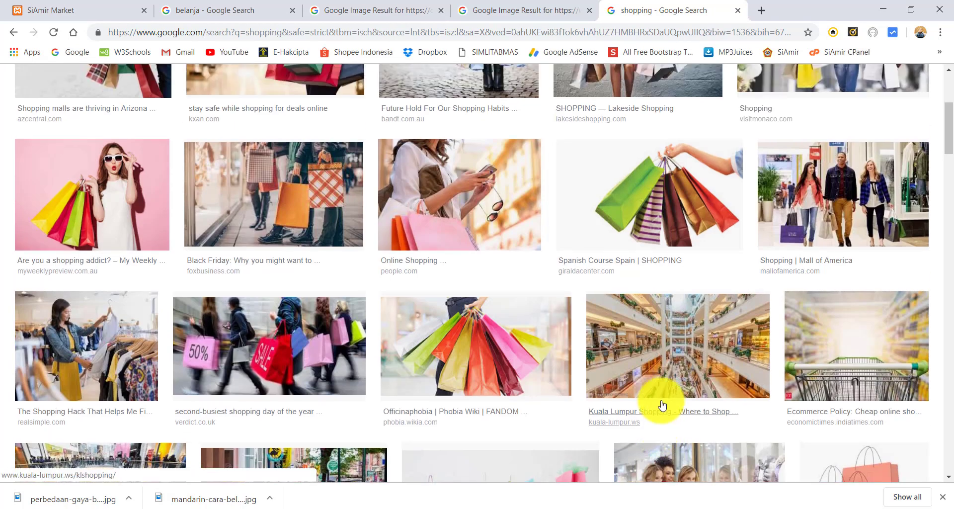
{"action": "scroll", "coordinate": [663, 406], "scroll_direction": "up", "scroll_amount": 5}
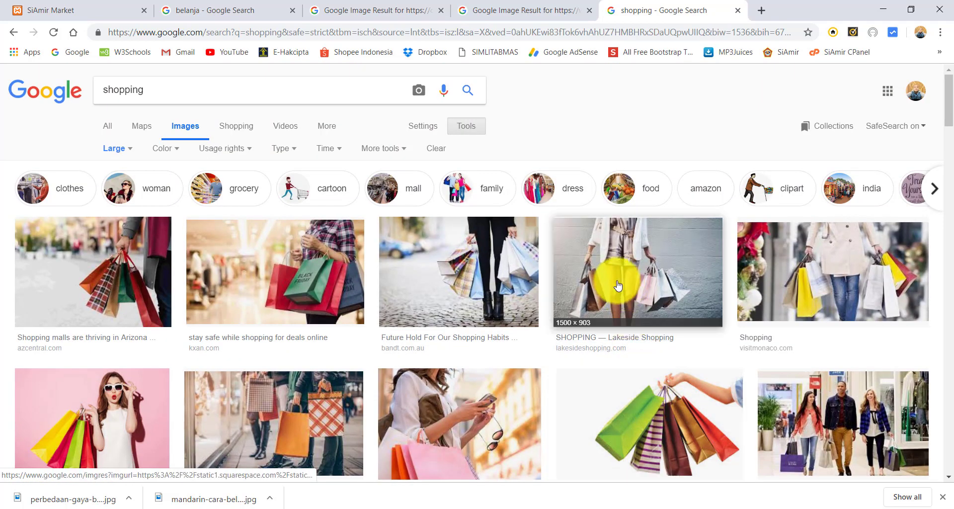
Open the Black Friday shopping bags image separately, save it as a JPEG to Data (D:), and close its page.
{"action": "right_click", "coordinate": [274, 263]}
{"action": "left_click", "coordinate": [288, 273]}
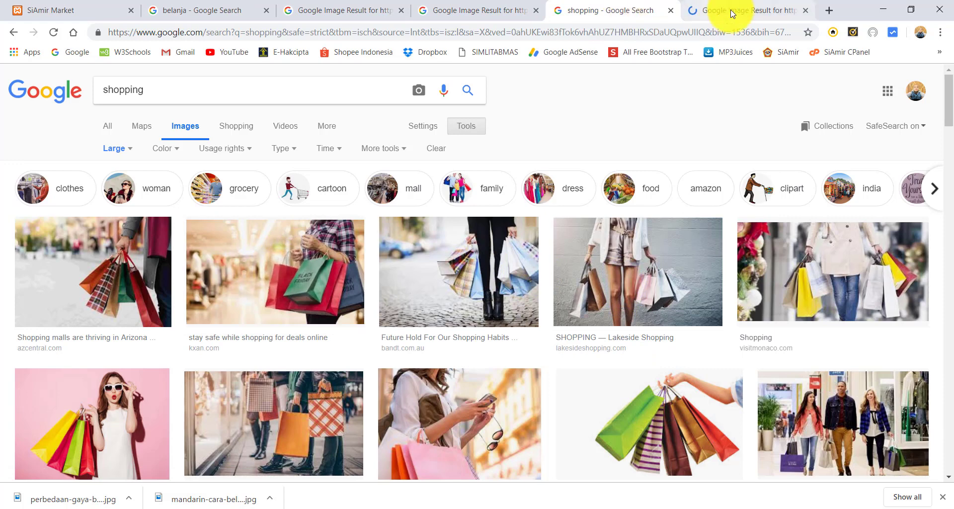
{"action": "left_click", "coordinate": [734, 10]}
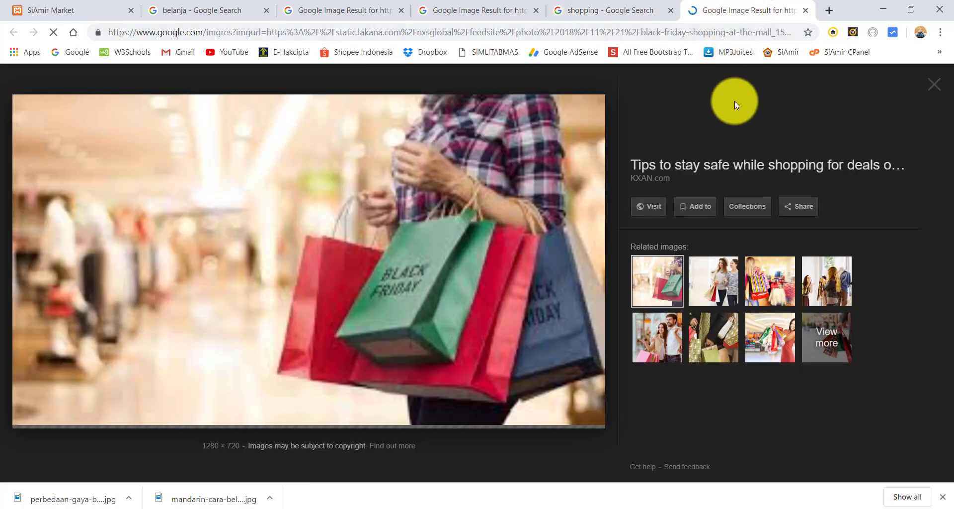
{"action": "right_click", "coordinate": [128, 290]}
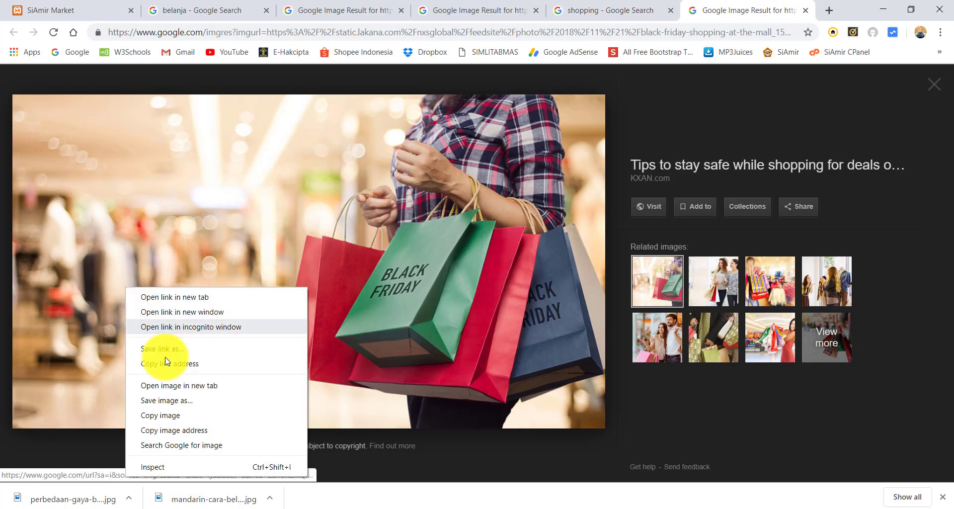
{"action": "left_click", "coordinate": [174, 399]}
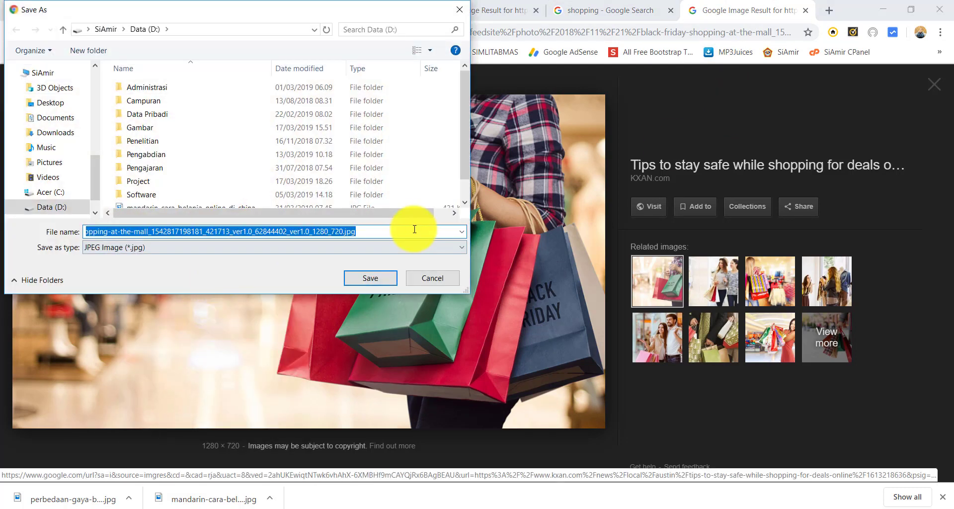
{"action": "left_click", "coordinate": [380, 280]}
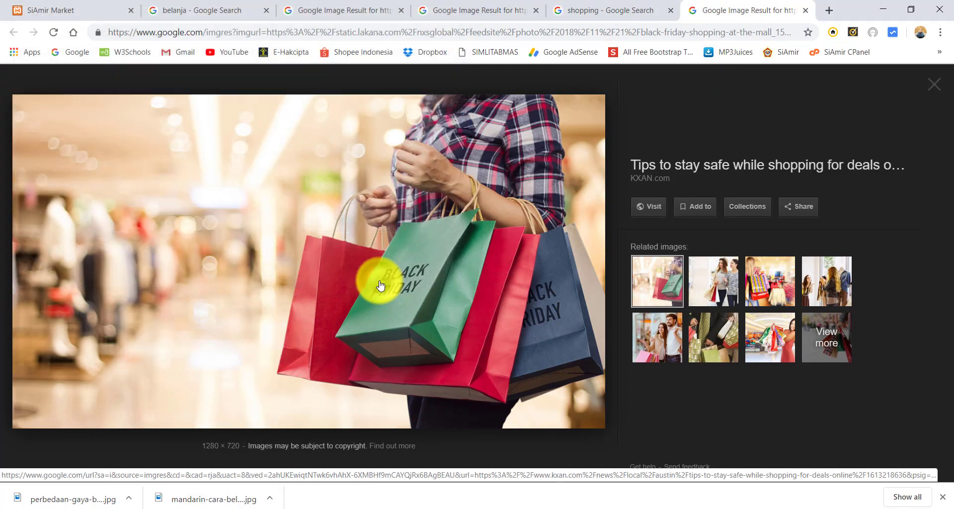
{"action": "left_click", "coordinate": [804, 10]}
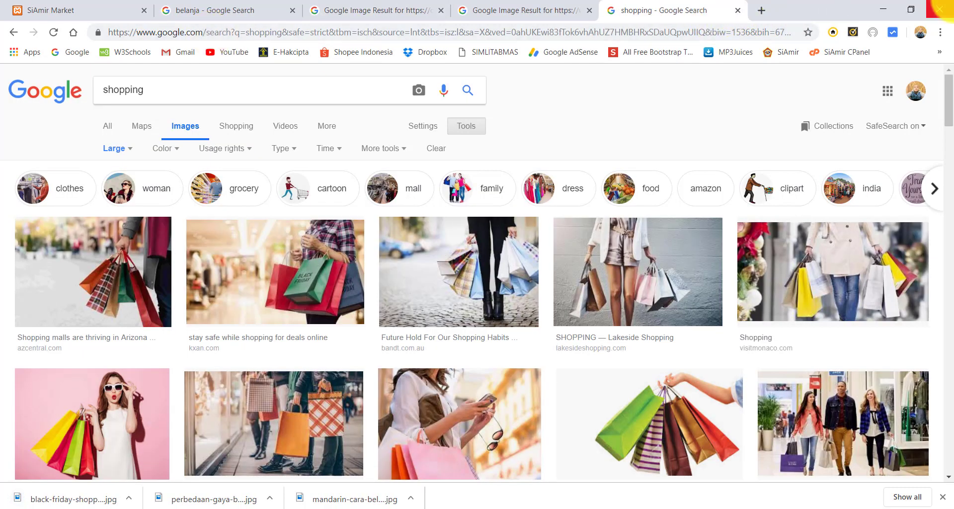
Close the browser and launch Adobe Photoshop CS6.
{"action": "left_click", "coordinate": [944, 11]}
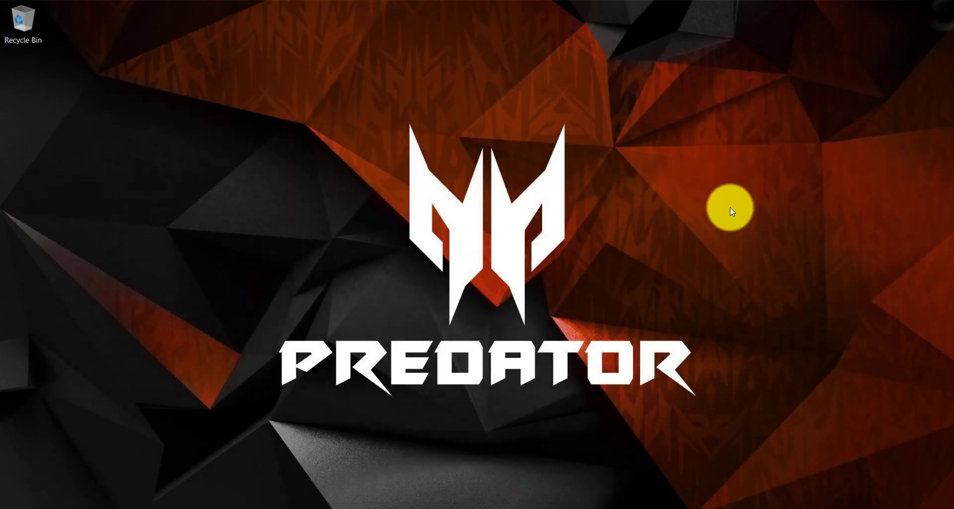
{"action": "key", "text": "super"}
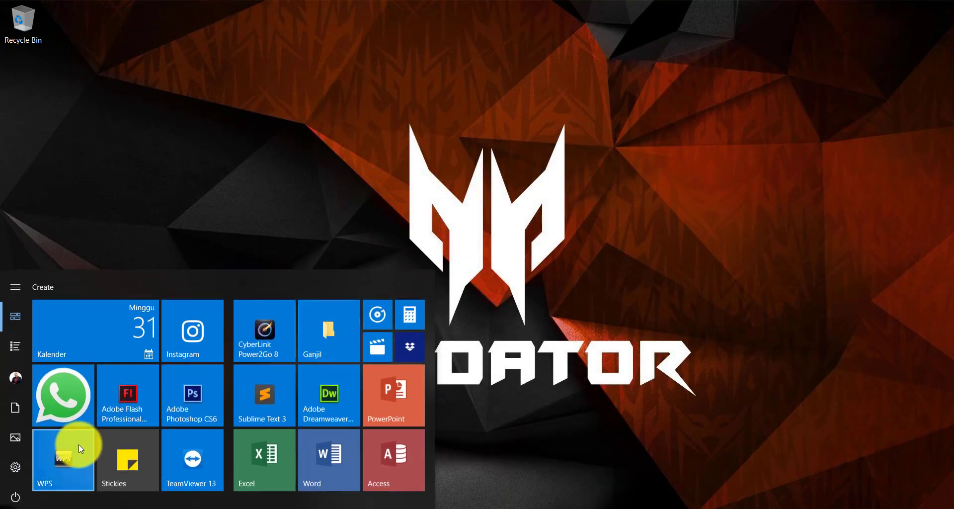
{"action": "left_click", "coordinate": [195, 401]}
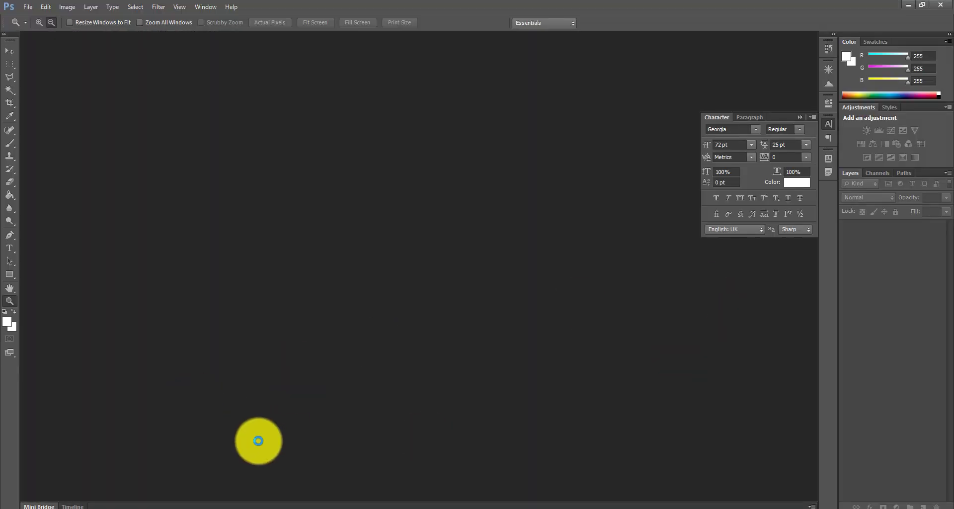
Open the three downloaded shopping JPEGs from Data (D:) in Photoshop.
{"action": "left_click", "coordinate": [291, 508]}
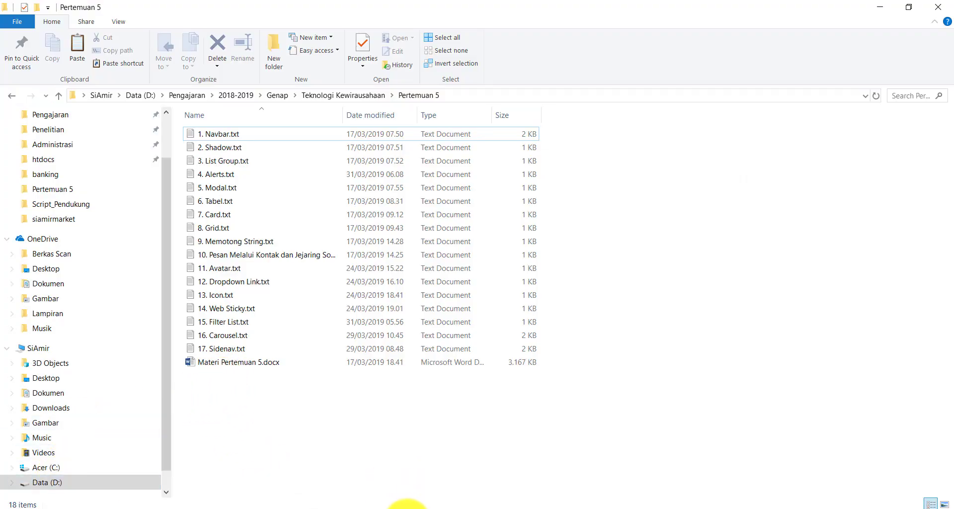
{"action": "key", "text": "super+e"}
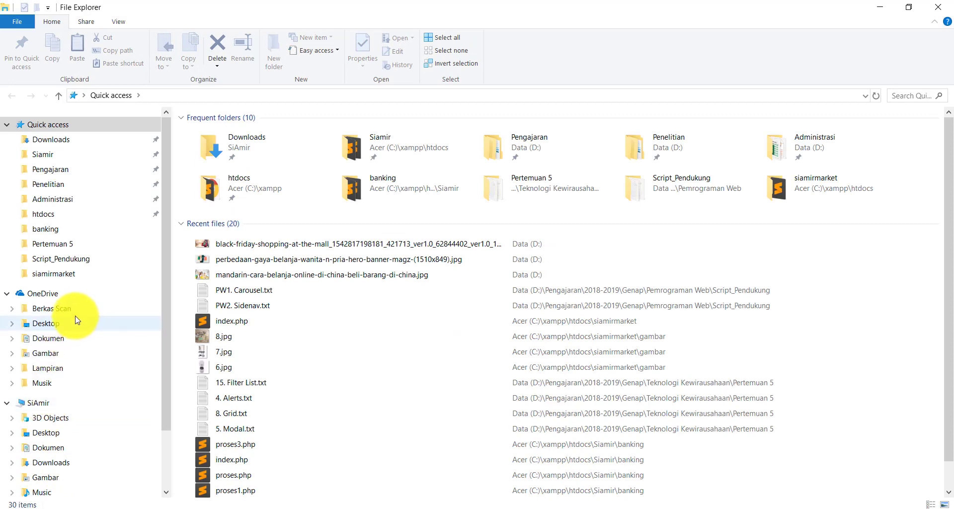
{"action": "scroll", "coordinate": [96, 437], "scroll_direction": "down", "scroll_amount": 2}
{"action": "left_click", "coordinate": [65, 451]}
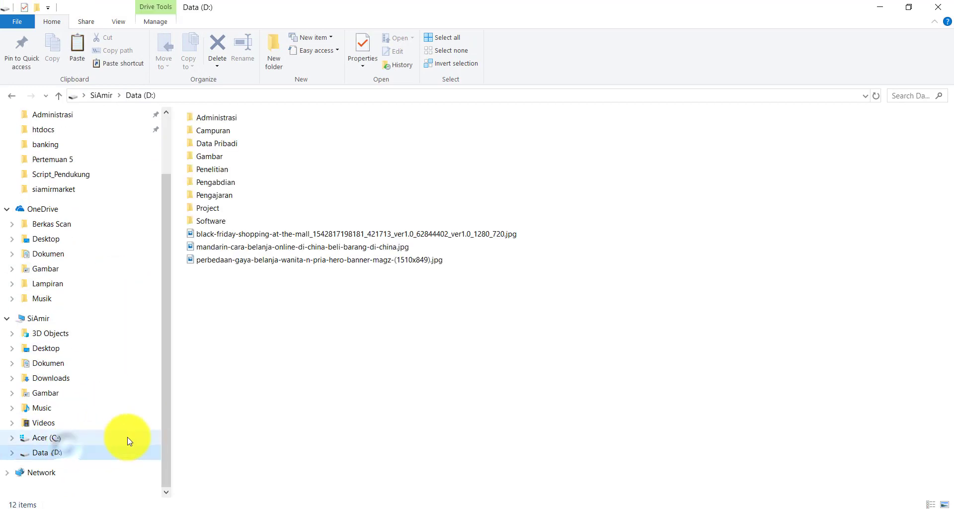
{"action": "left_click_drag", "start_coordinate": [255, 319], "coordinate": [205, 232]}
{"action": "left_click_drag", "start_coordinate": [241, 259], "coordinate": [463, 316]}
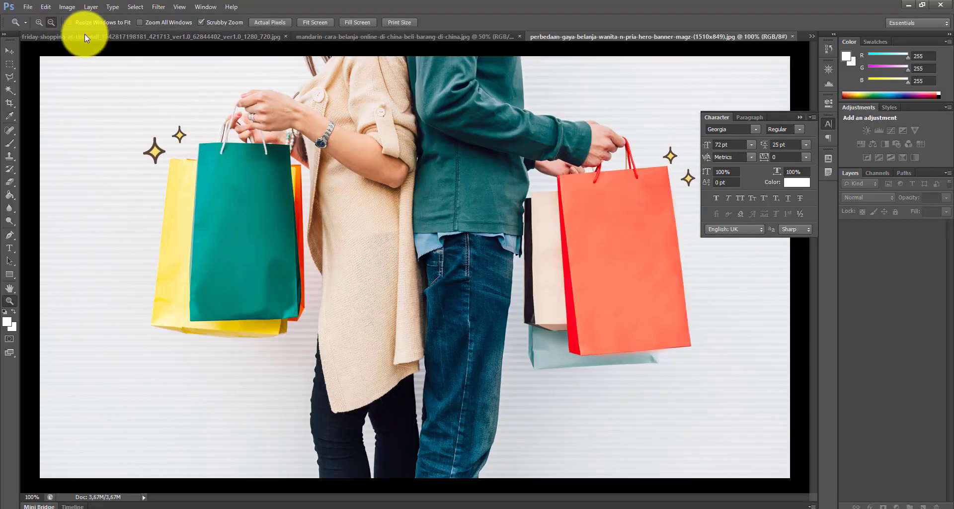
Collapse the Character panel and crop away roughly the lower half of the couple's shopping image to form a wide banner.
{"action": "left_click", "coordinate": [800, 118]}
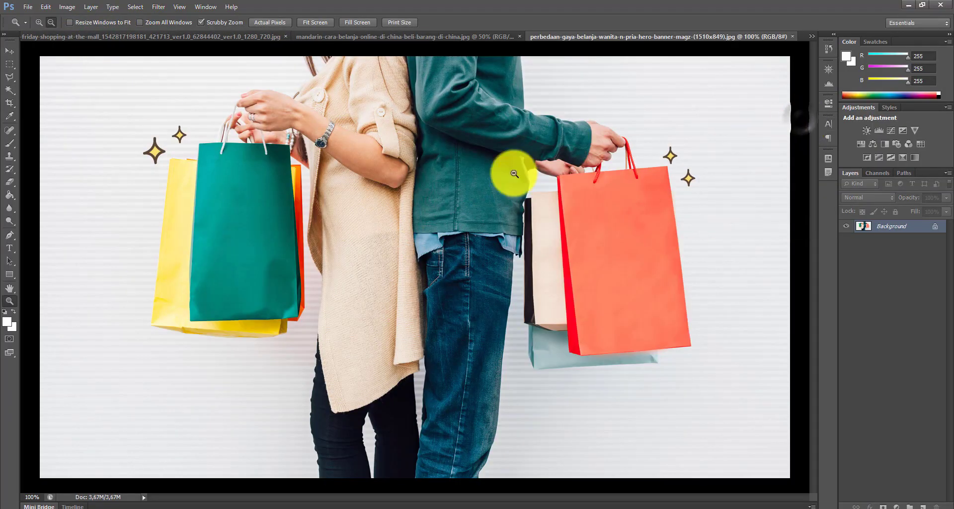
{"action": "left_click", "coordinate": [8, 106]}
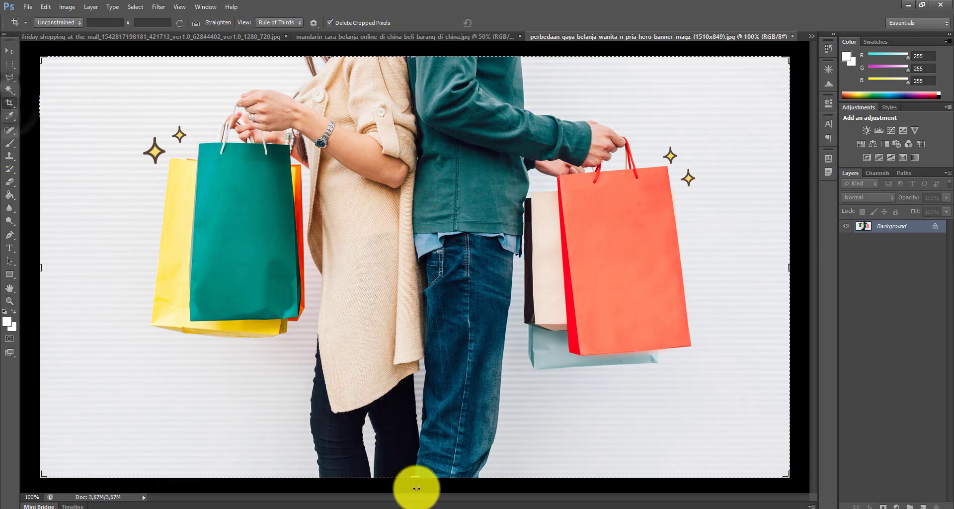
{"action": "left_click_drag", "start_coordinate": [416, 479], "coordinate": [404, 384]}
{"action": "key", "text": "Return"}
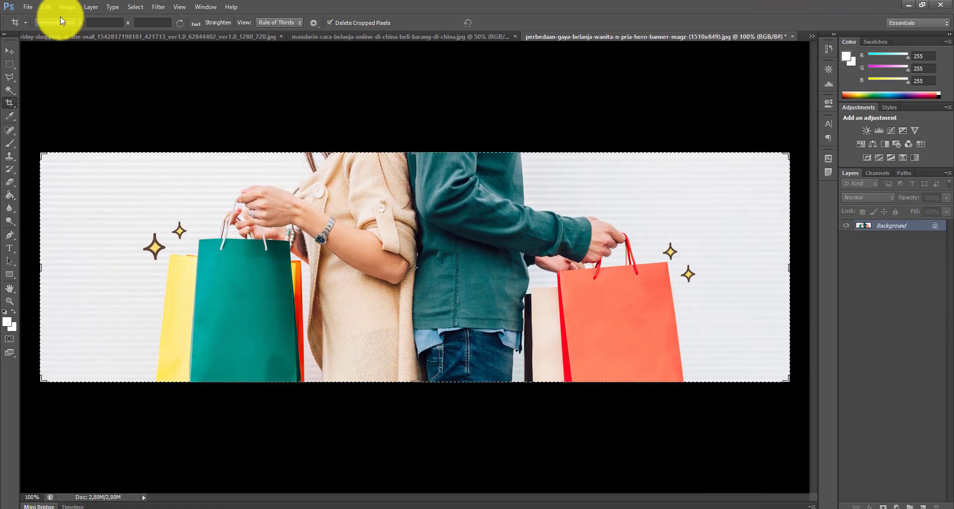
Add the text "SiAmir Market" in 72 pt Georgia on the upper part of the banner, above the green bag.
{"action": "left_click", "coordinate": [29, 6]}
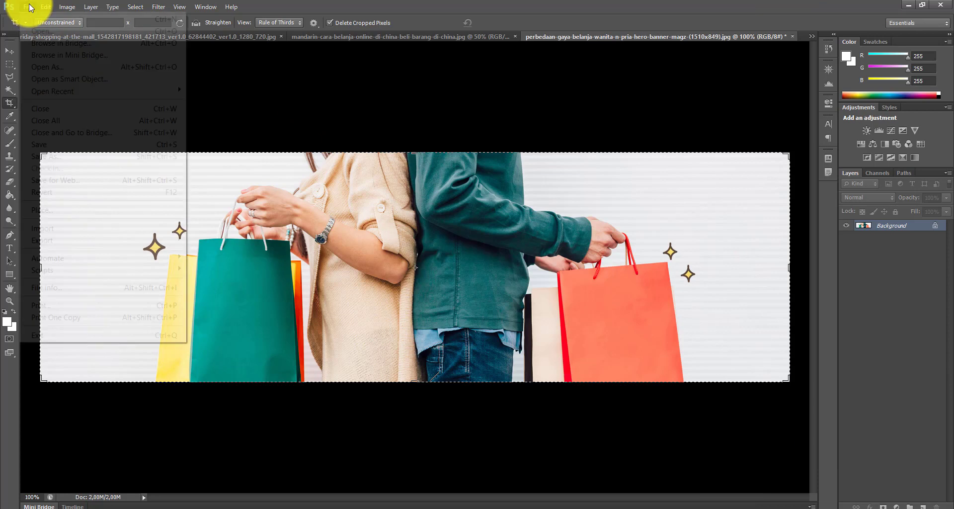
{"action": "left_click", "coordinate": [11, 406]}
{"action": "left_click", "coordinate": [10, 248]}
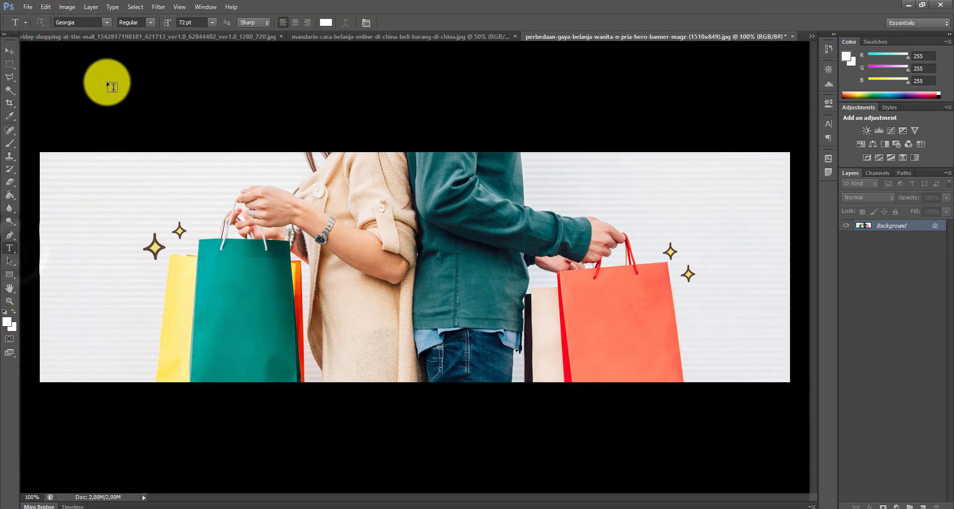
{"action": "left_click", "coordinate": [91, 226]}
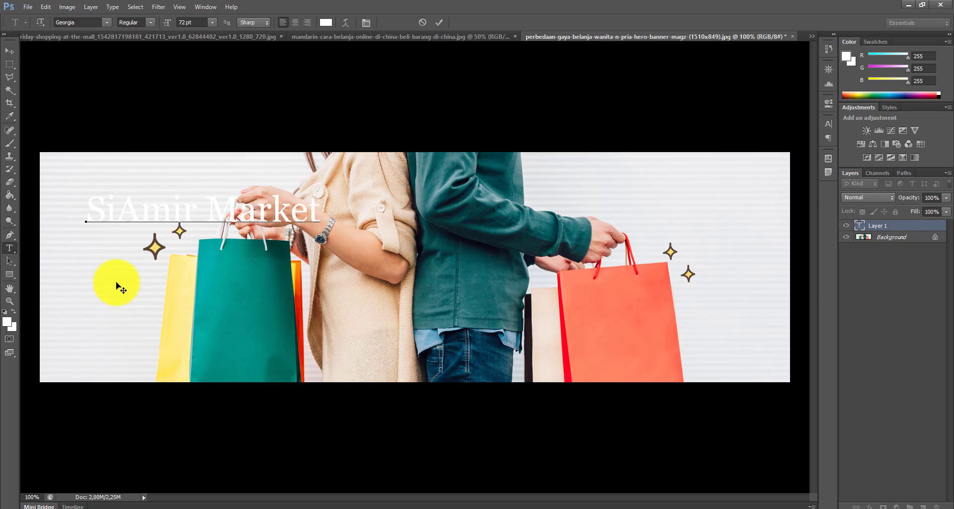
Recolor the "SiAmir Market" text to orange-red e33103, sampled from the orange bag in the photo.
{"action": "left_click_drag", "start_coordinate": [89, 213], "coordinate": [324, 234]}
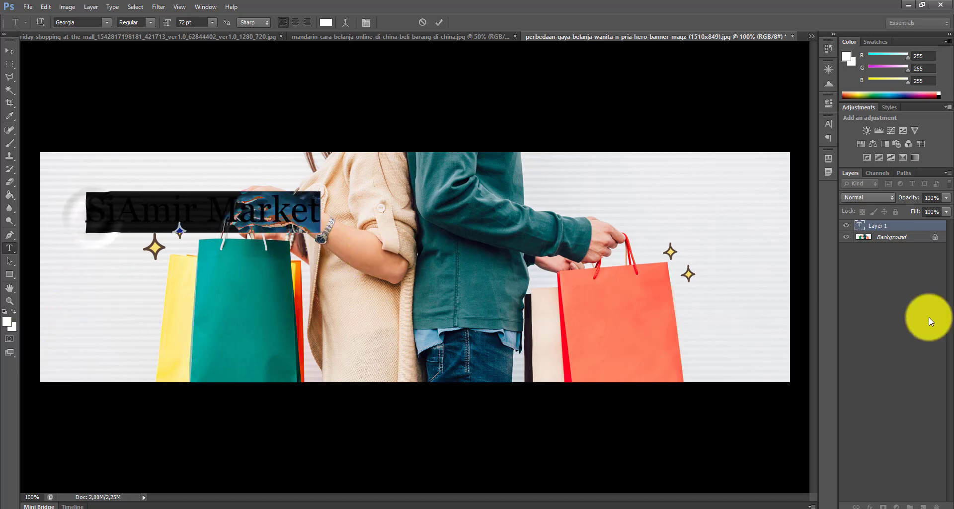
{"action": "left_click", "coordinate": [8, 322]}
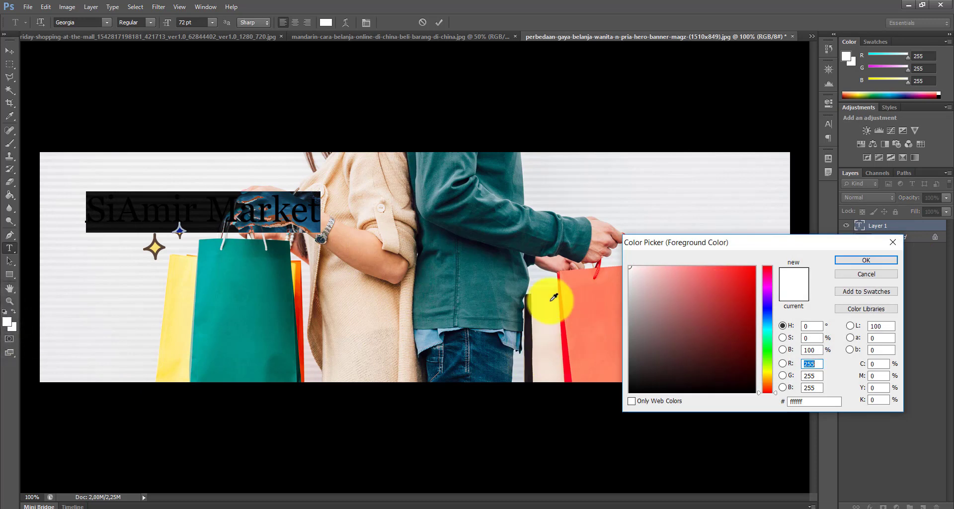
{"action": "left_click", "coordinate": [300, 297]}
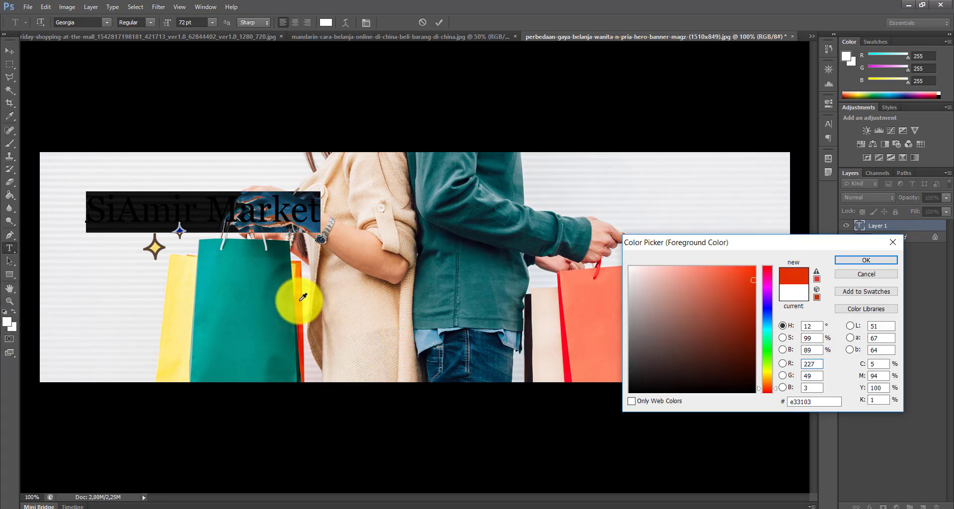
{"action": "left_click", "coordinate": [853, 261]}
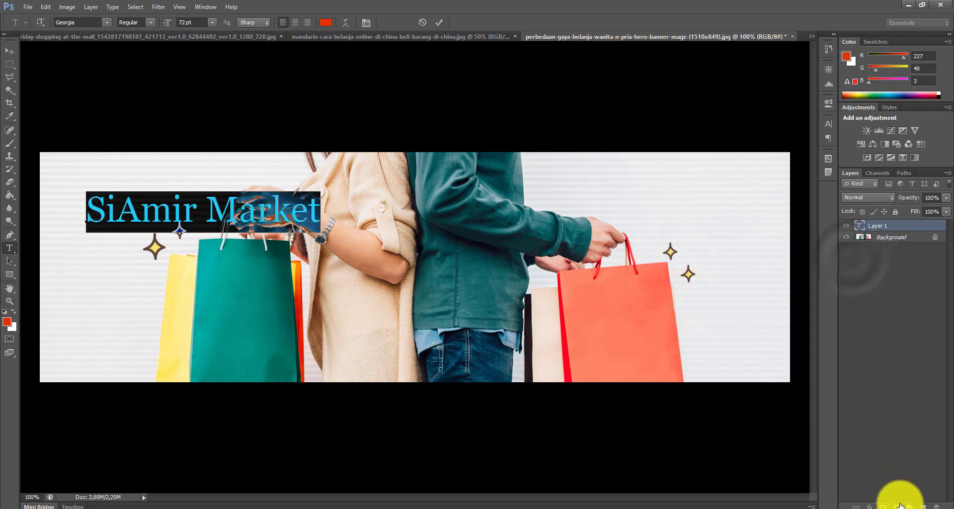
Apply a black outside Stroke of 7 px to the "SiAmir Market" text layer.
{"action": "left_click", "coordinate": [870, 506]}
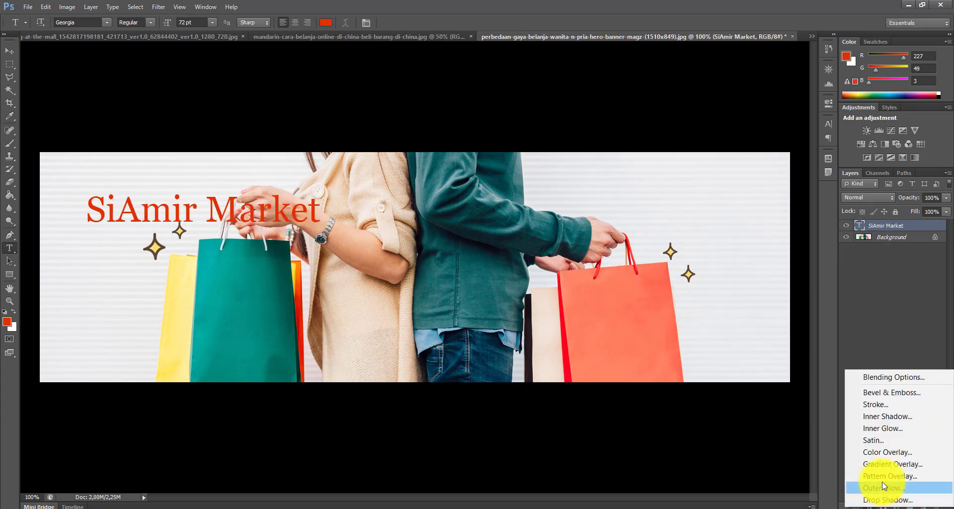
{"action": "left_click", "coordinate": [893, 404]}
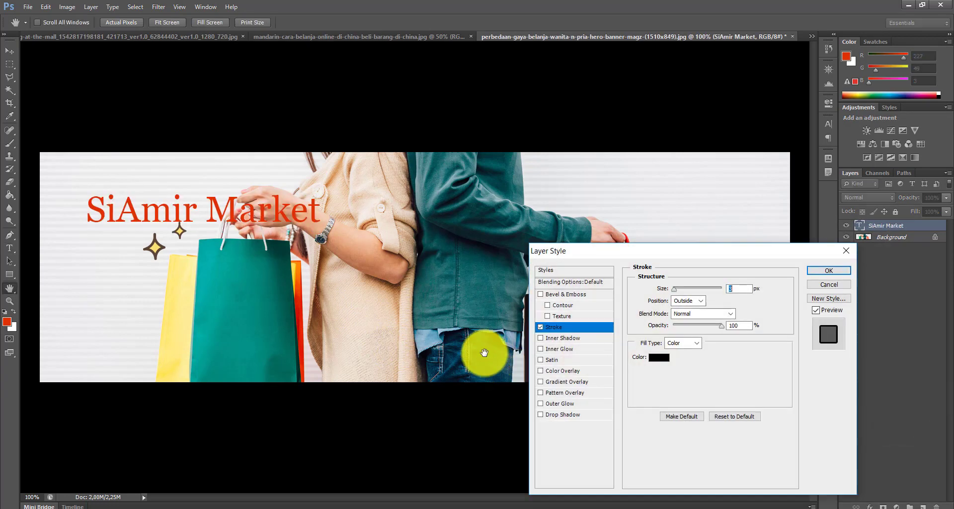
{"action": "left_click_drag", "start_coordinate": [676, 287], "coordinate": [676, 288]}
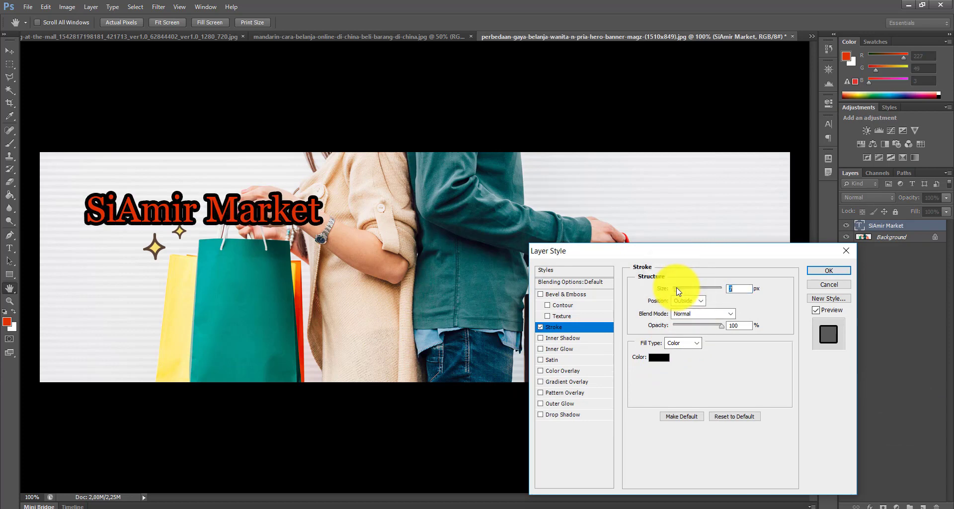
{"action": "left_click", "coordinate": [806, 273]}
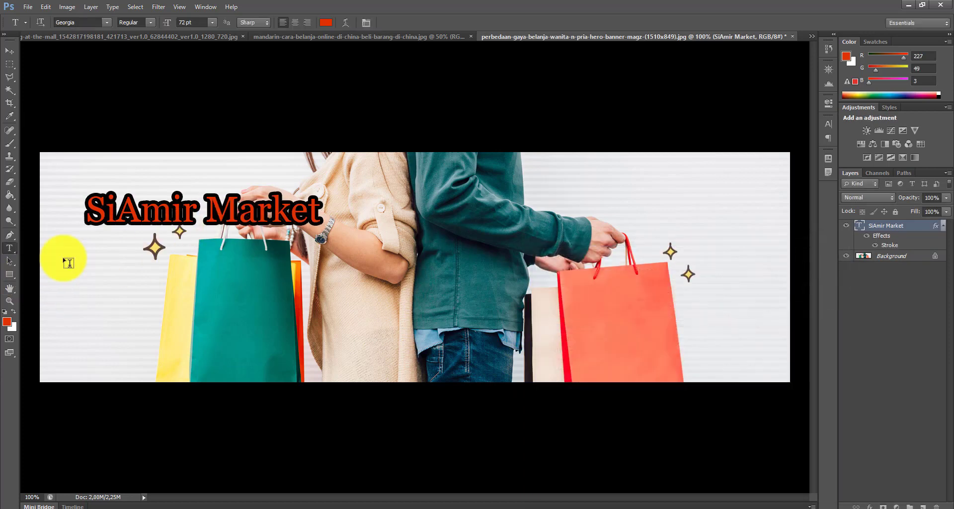
Change the font of the whole "SiAmir Market" text to Hobo Std.
{"action": "triple_click", "coordinate": [90, 211]}
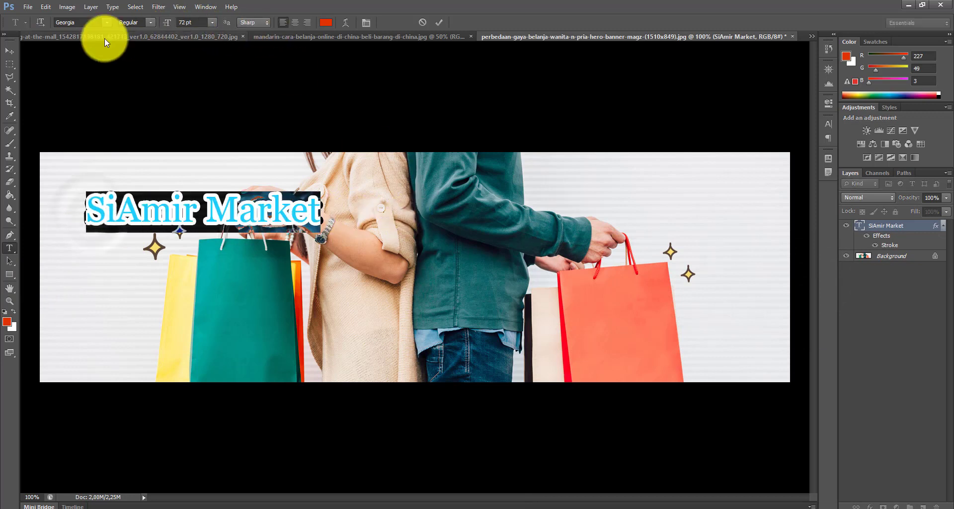
{"action": "key", "text": "Down"}
{"action": "key", "text": "Down"}
{"action": "key", "text": "Down"}
{"action": "key", "text": "Down"}
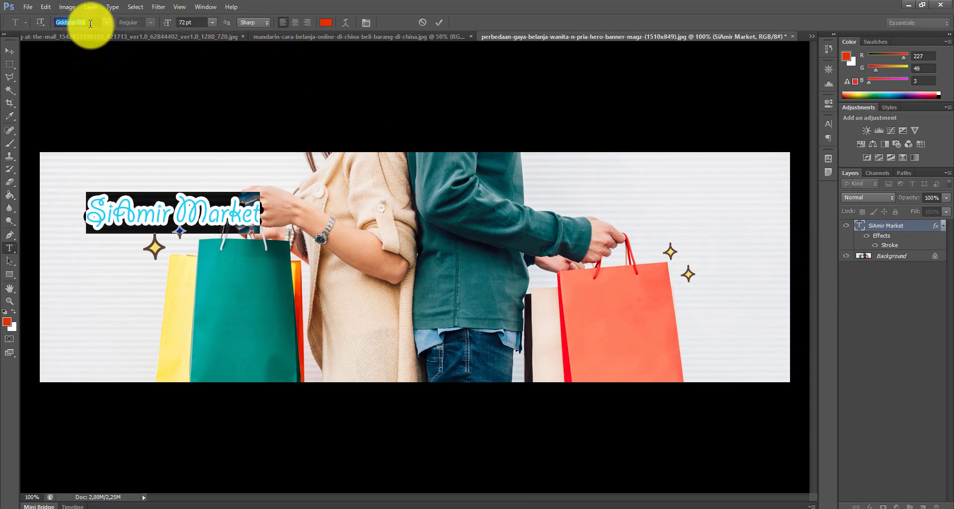
{"action": "key", "text": "Down"}
{"action": "key", "text": "Down"}
{"action": "key", "text": "Down"}
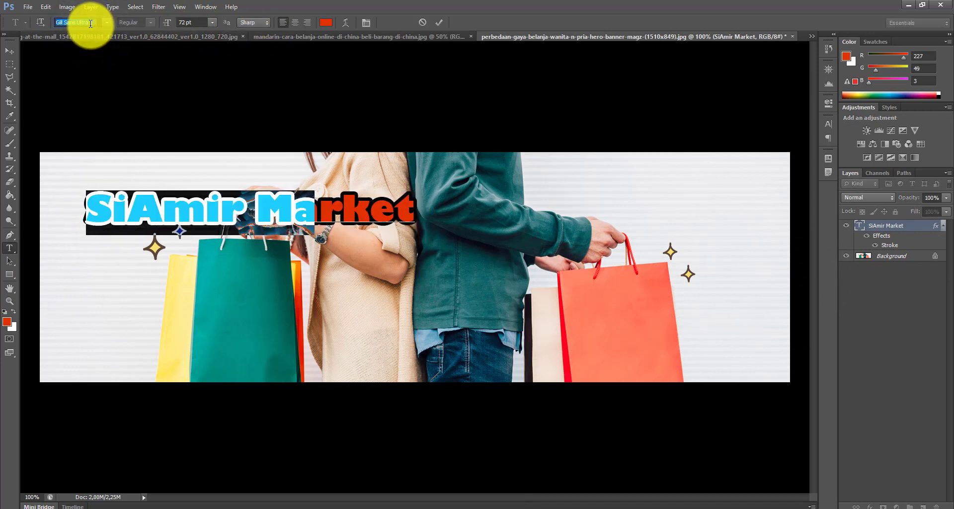
{"action": "key", "text": "Down"}
{"action": "key", "text": "Down"}
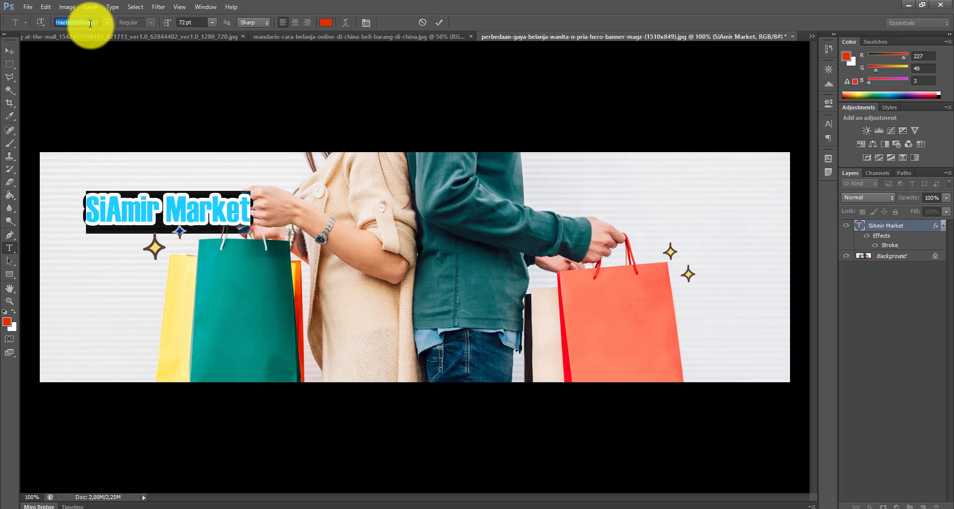
{"action": "key", "text": "Up"}
{"action": "key", "text": "Down"}
{"action": "key", "text": "Down"}
{"action": "key", "text": "Down"}
{"action": "key", "text": "Up"}
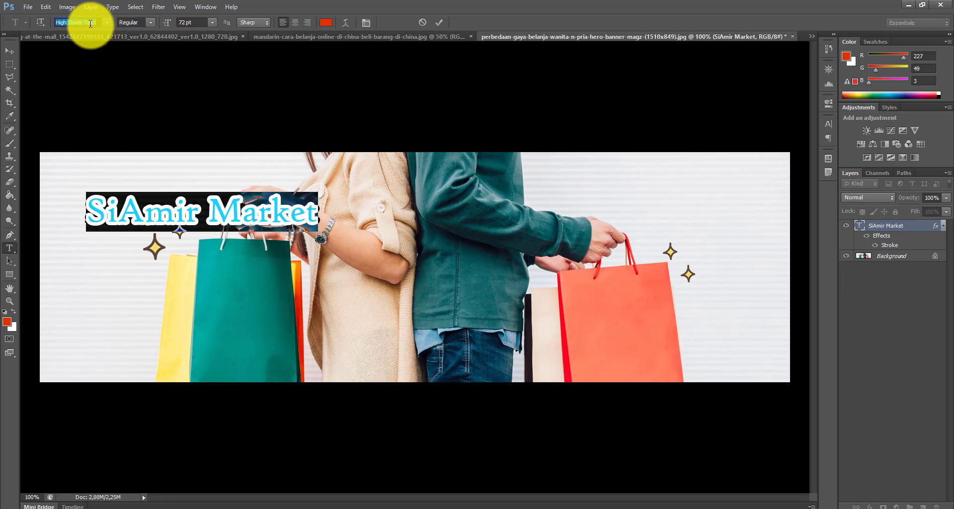
{"action": "left_click", "coordinate": [9, 50]}
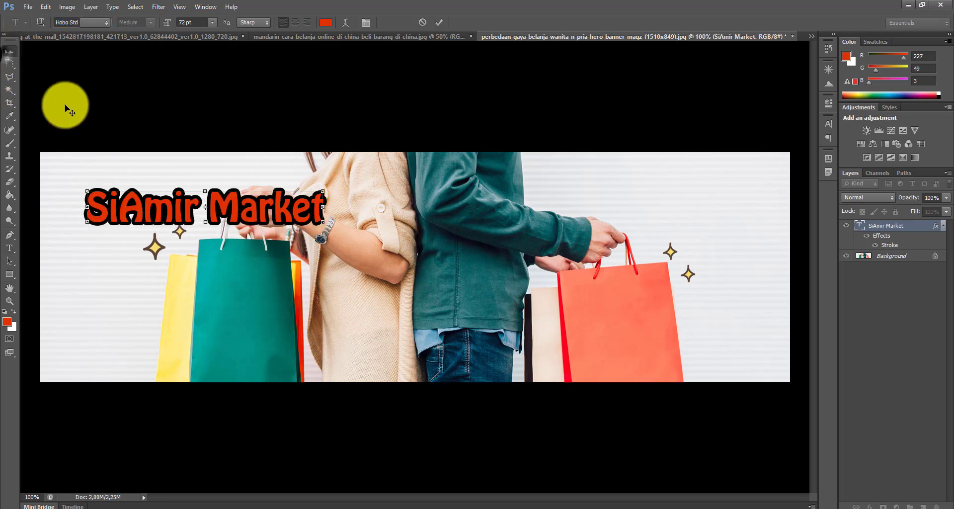
Move the "SiAmir Market" text down over the yellow and green bags and scale it to about 108% width and 112% height.
{"action": "left_click_drag", "start_coordinate": [177, 211], "coordinate": [167, 313]}
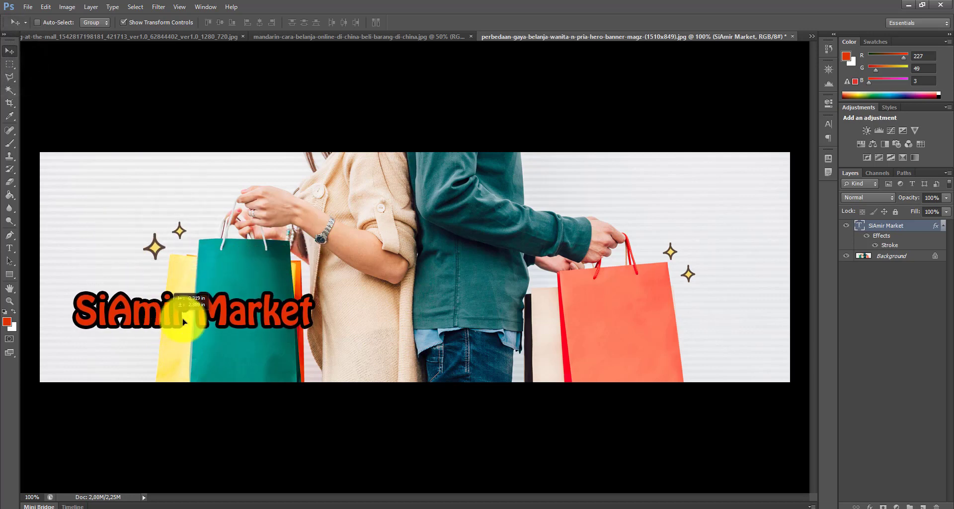
{"action": "left_click_drag", "start_coordinate": [311, 296], "coordinate": [330, 291]}
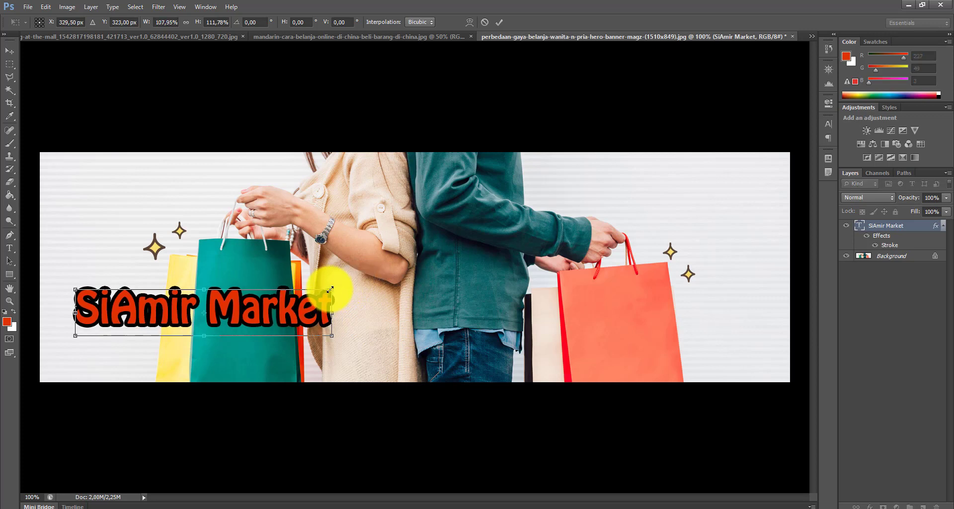
{"action": "key", "text": "Return"}
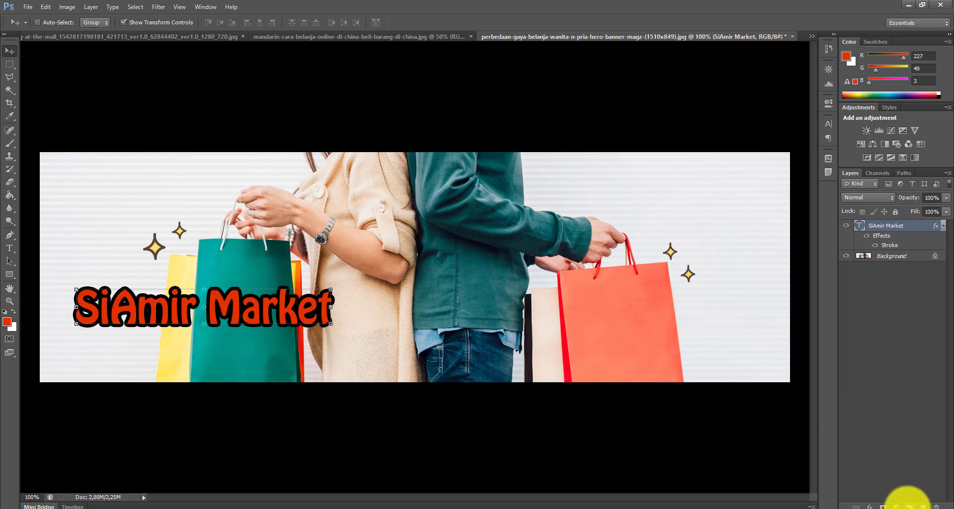
Add a new layer above the text and try a brush stroke over the beginning of "SiAmir Market".
{"action": "left_click", "coordinate": [923, 507]}
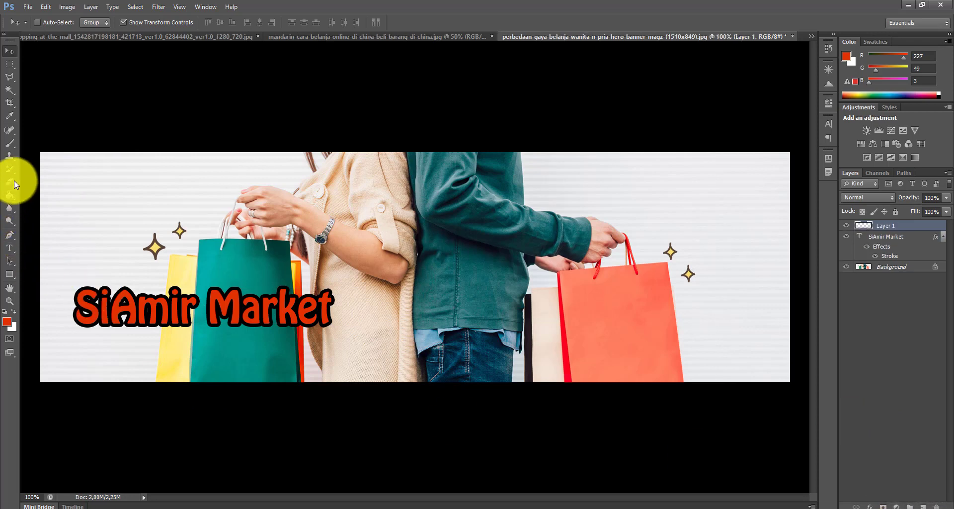
{"action": "left_click", "coordinate": [10, 143]}
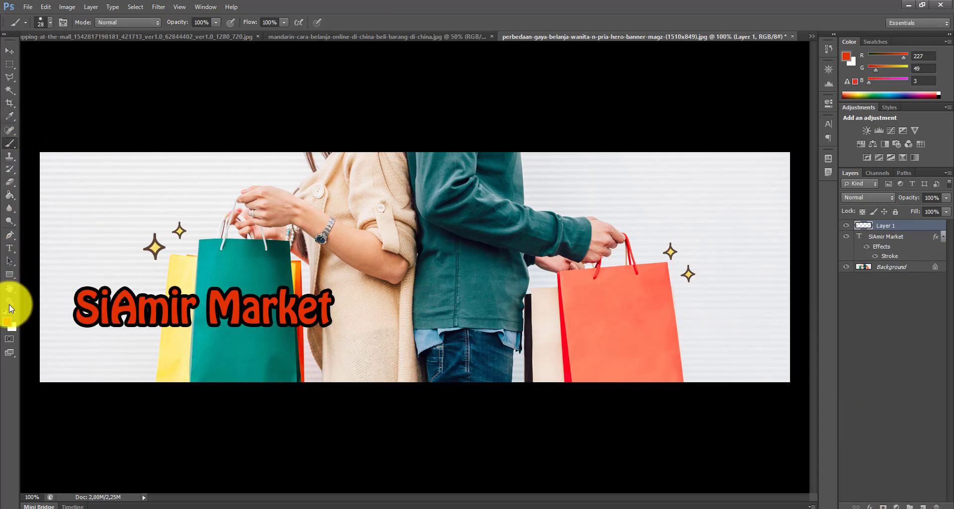
{"action": "left_click_drag", "start_coordinate": [85, 312], "coordinate": [122, 322]}
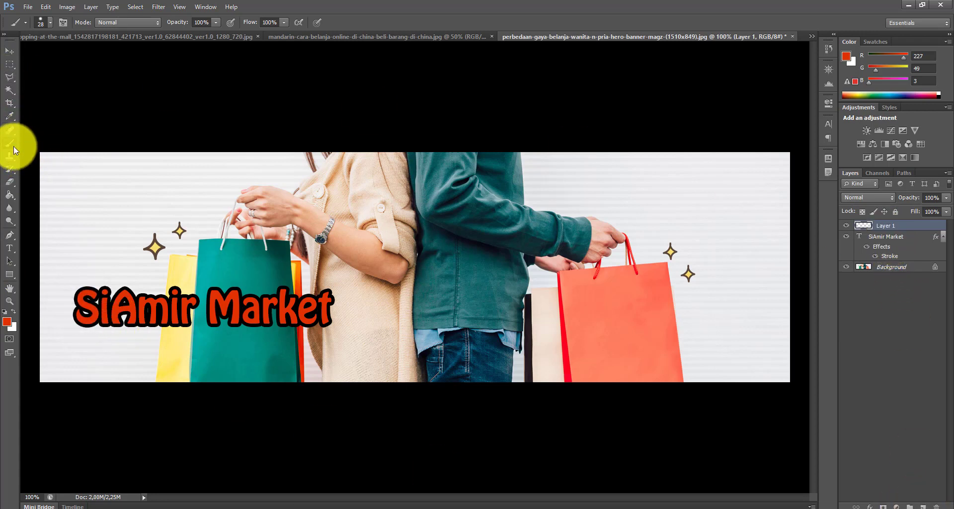
Draw an orange-red blob custom shape about 1121 by 628 px and shift it over the lower left part of the banner image.
{"action": "left_click", "coordinate": [9, 275]}
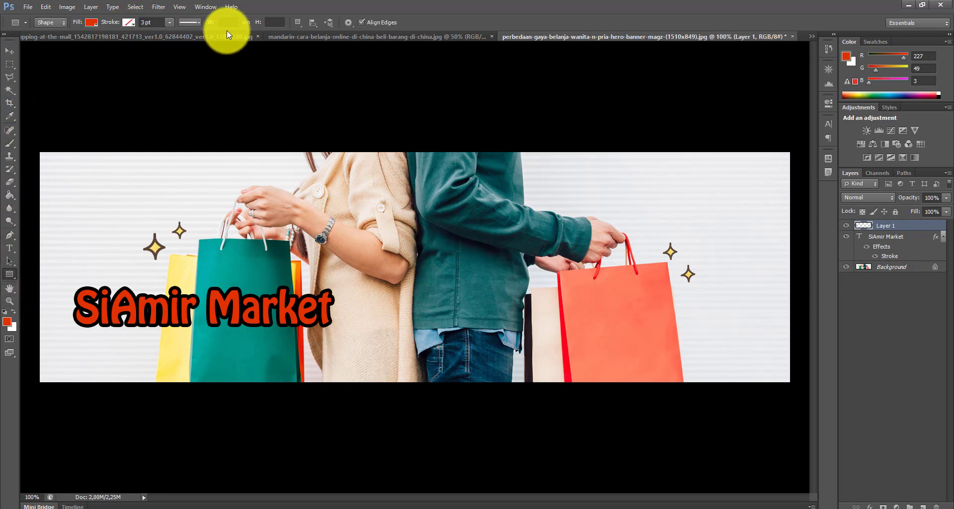
{"action": "right_click", "coordinate": [9, 275]}
{"action": "left_click", "coordinate": [49, 320]}
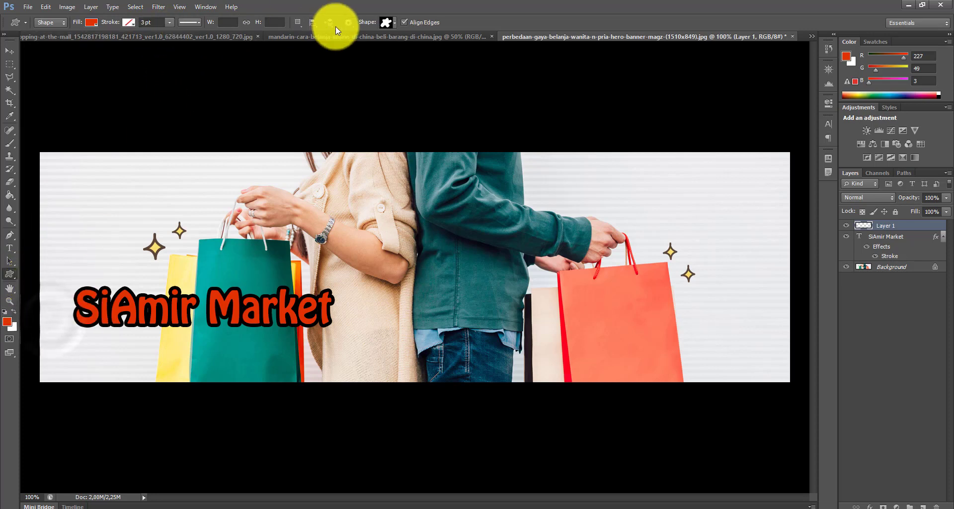
{"action": "left_click", "coordinate": [393, 23]}
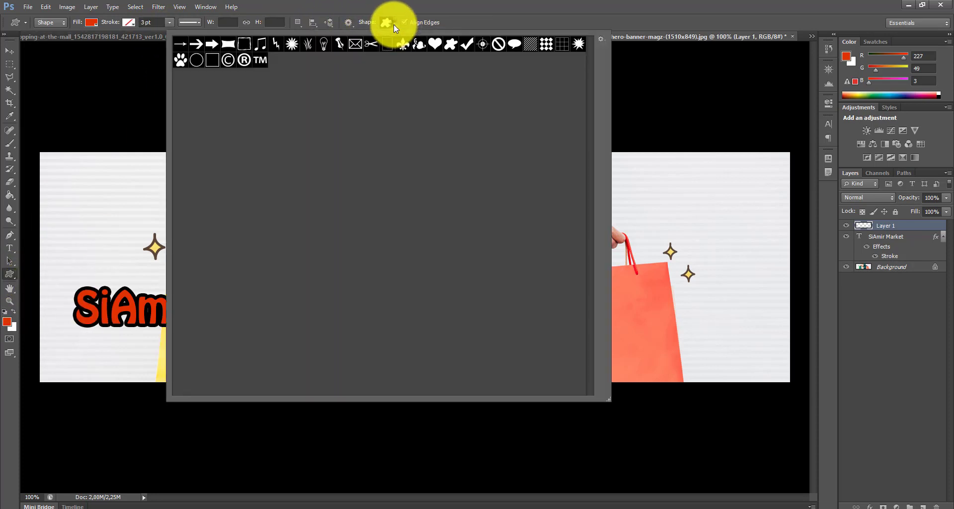
{"action": "double_click", "coordinate": [451, 46]}
{"action": "left_click_drag", "start_coordinate": [27, 219], "coordinate": [581, 502]}
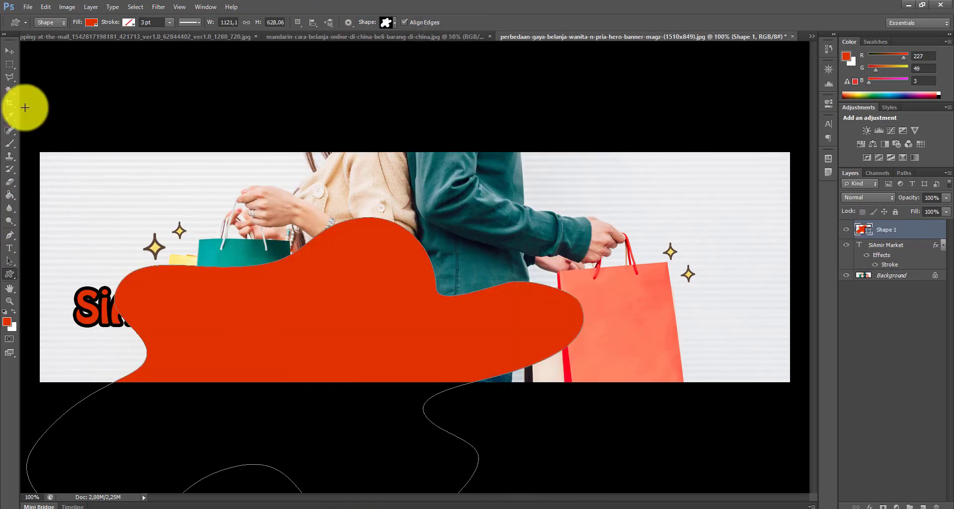
{"action": "left_click", "coordinate": [10, 50]}
{"action": "left_click_drag", "start_coordinate": [243, 340], "coordinate": [172, 330]}
Place the "SiAmir Market" text layer above the blob shape and set the shape layer's Fill to 75%.
{"action": "left_click", "coordinate": [893, 248]}
{"action": "left_click_drag", "start_coordinate": [893, 248], "coordinate": [900, 223]}
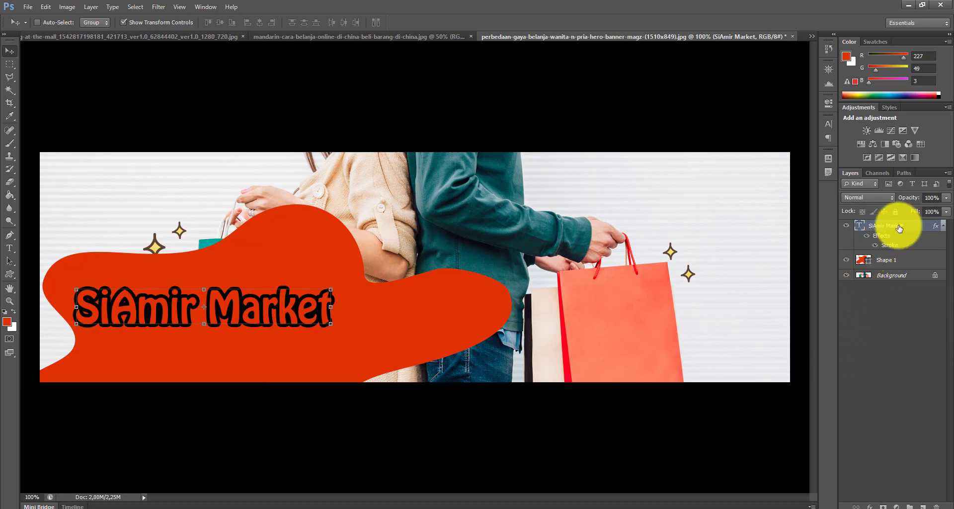
{"action": "left_click", "coordinate": [900, 260]}
{"action": "left_click_drag", "start_coordinate": [945, 229], "coordinate": [935, 229]}
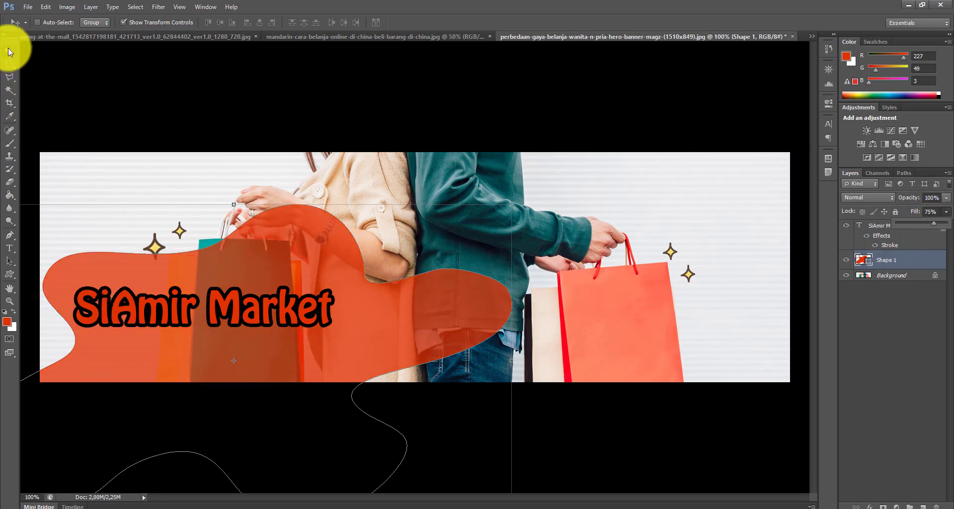
Recolor the whole "SiAmir Market" text to off-white f7f3f2.
{"action": "left_click", "coordinate": [10, 248]}
{"action": "left_click_drag", "start_coordinate": [75, 309], "coordinate": [332, 318]}
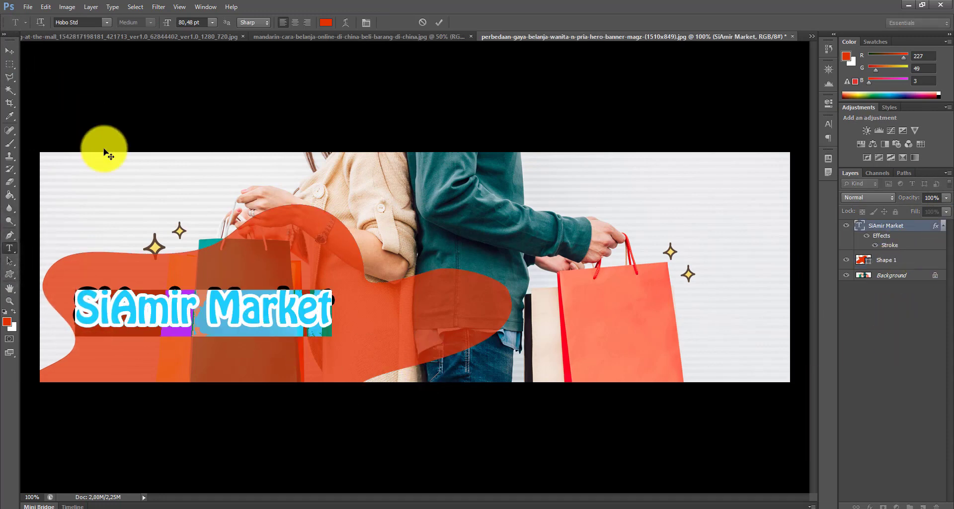
{"action": "left_click", "coordinate": [326, 24]}
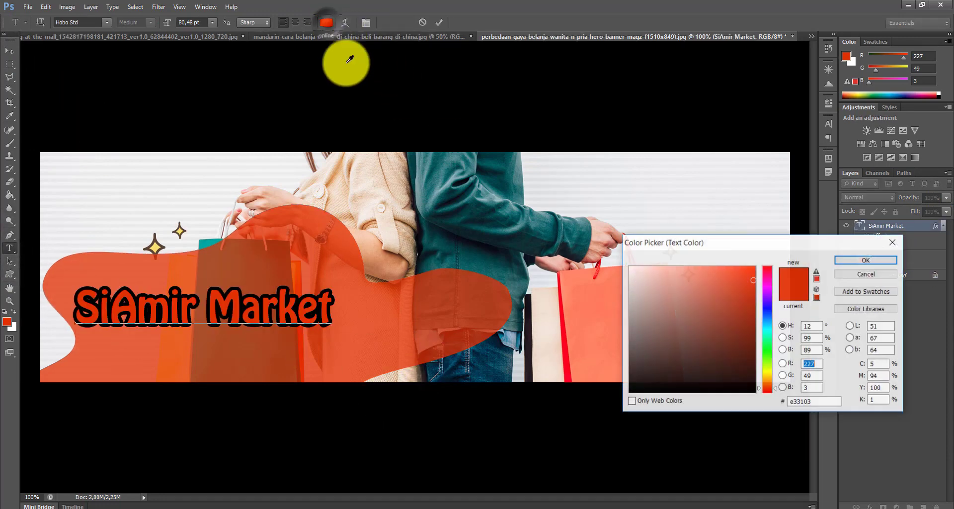
{"action": "left_click", "coordinate": [632, 270]}
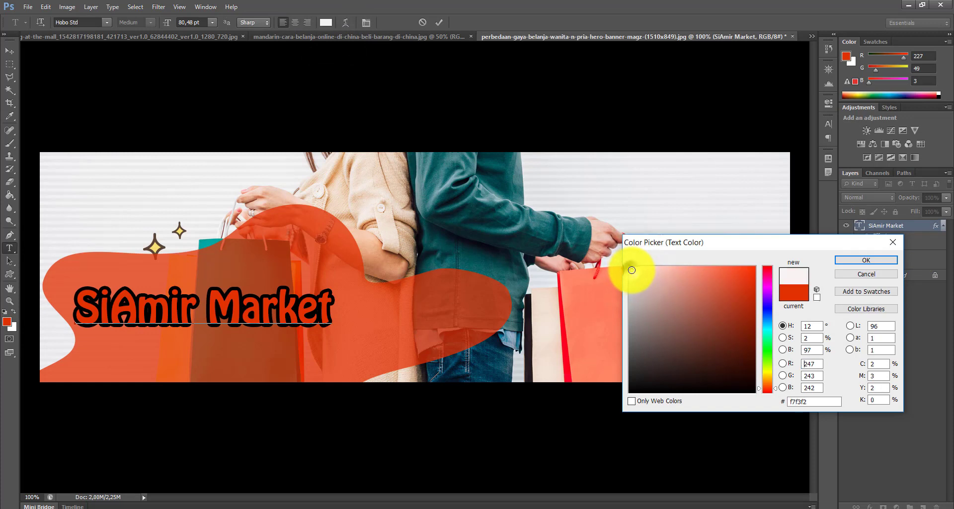
{"action": "left_click", "coordinate": [860, 262]}
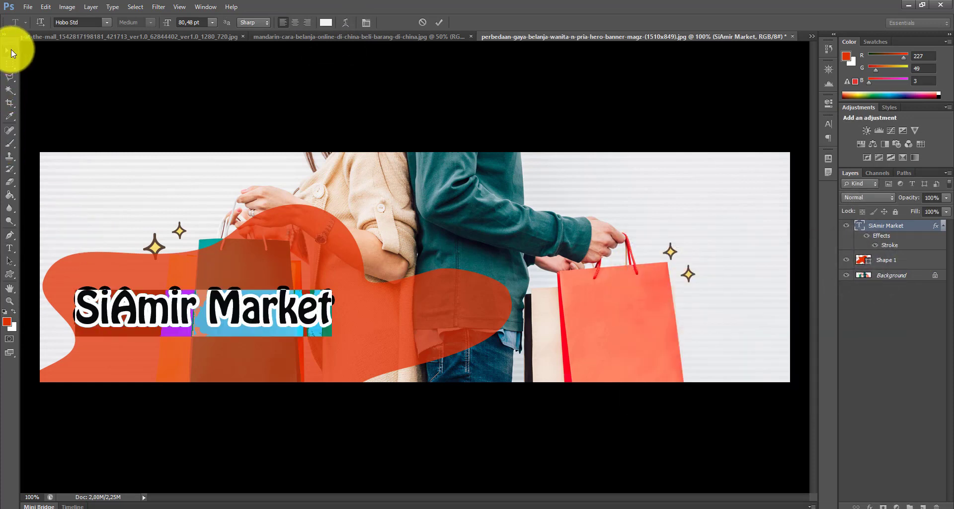
{"action": "left_click", "coordinate": [10, 50]}
Change the font of the whole "SiAmir Market" text to Jokerman.
{"action": "left_click", "coordinate": [10, 248]}
{"action": "left_click", "coordinate": [132, 320]}
{"action": "key", "text": "ctrl+a"}
{"action": "left_click", "coordinate": [91, 22]}
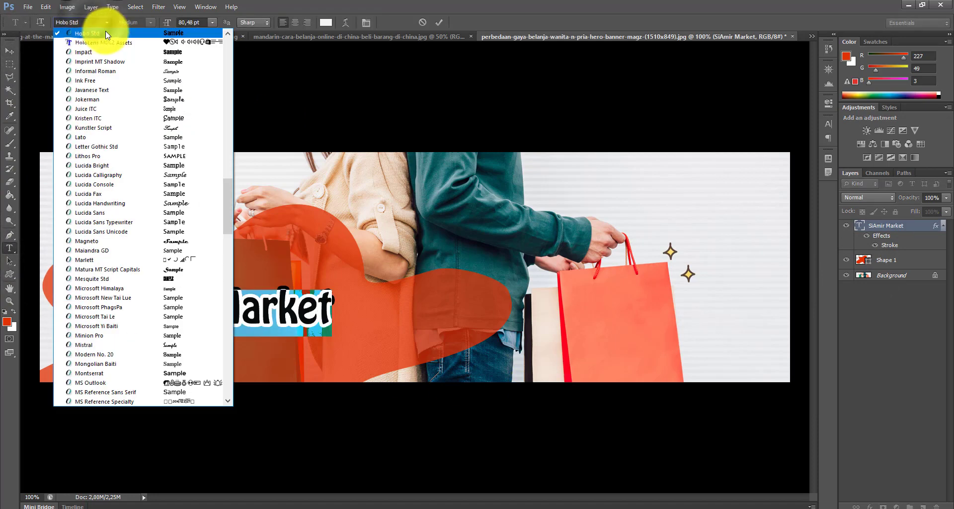
{"action": "left_click", "coordinate": [90, 22]}
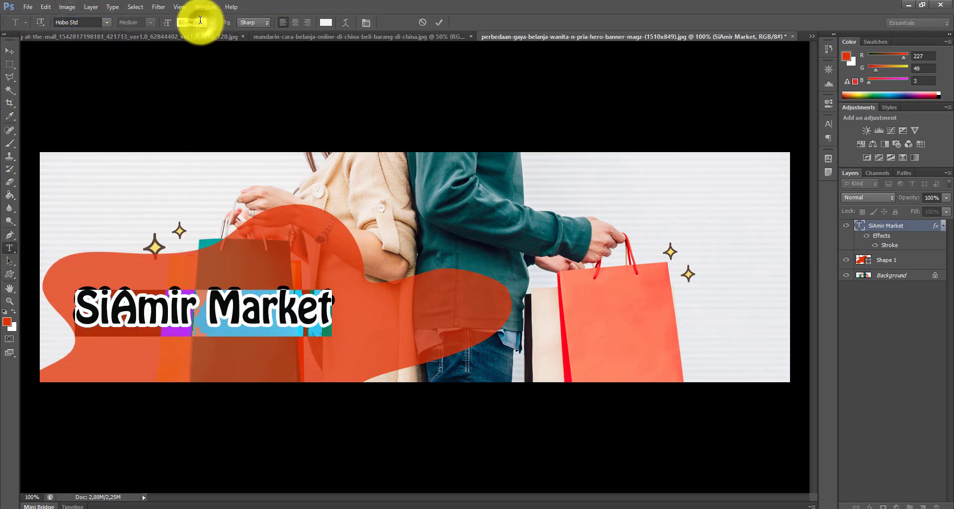
{"action": "left_click", "coordinate": [200, 20]}
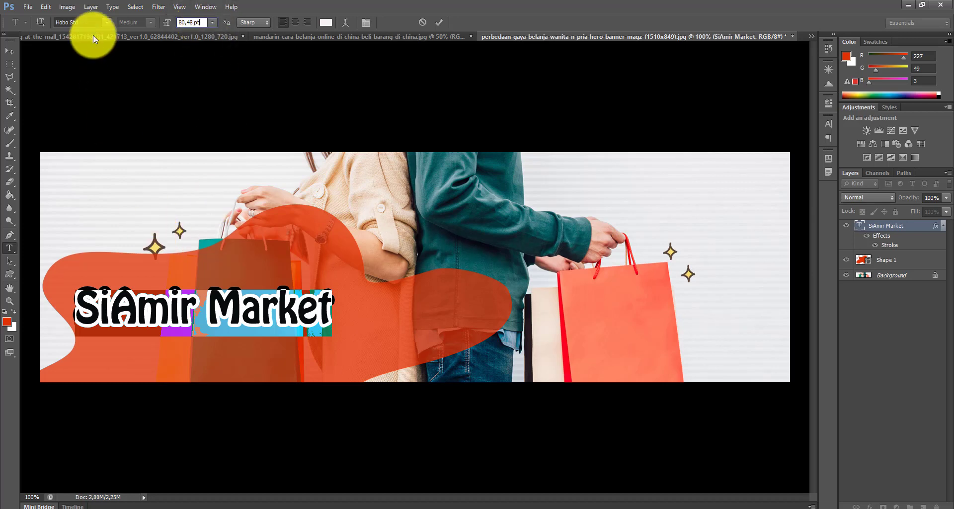
{"action": "key", "text": "Down"}
{"action": "key", "text": "Down"}
{"action": "key", "text": "Down"}
{"action": "key", "text": "Down"}
{"action": "key", "text": "Down"}
{"action": "key", "text": "Down"}
{"action": "key", "text": "Down"}
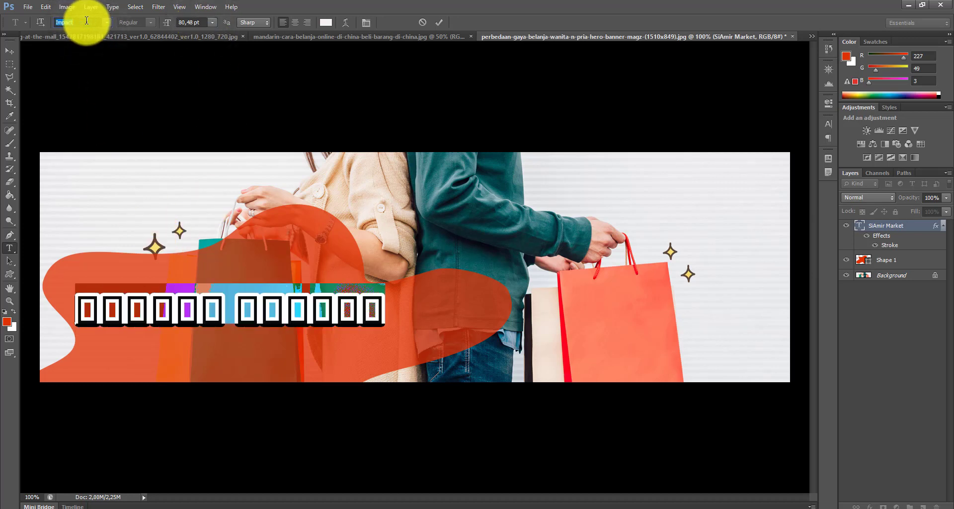
{"action": "key", "text": "Up"}
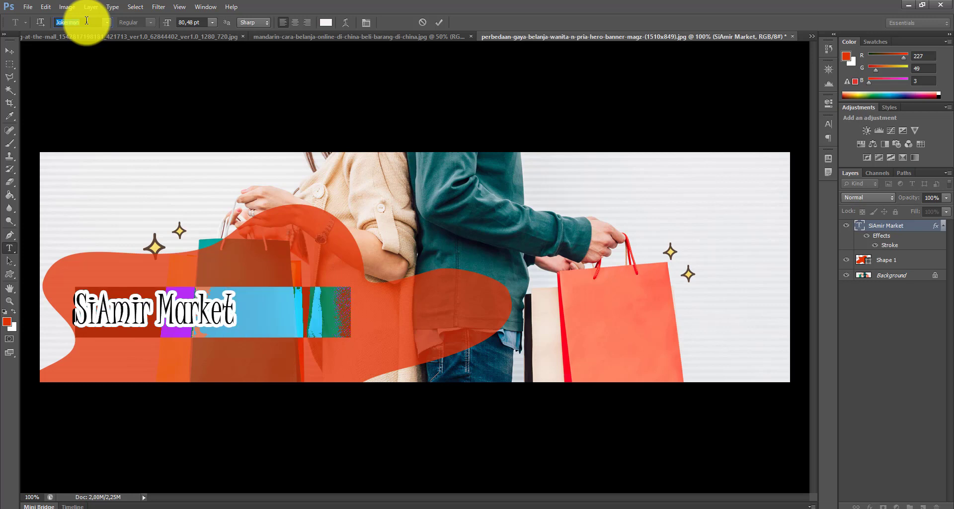
{"action": "left_click", "coordinate": [13, 53]}
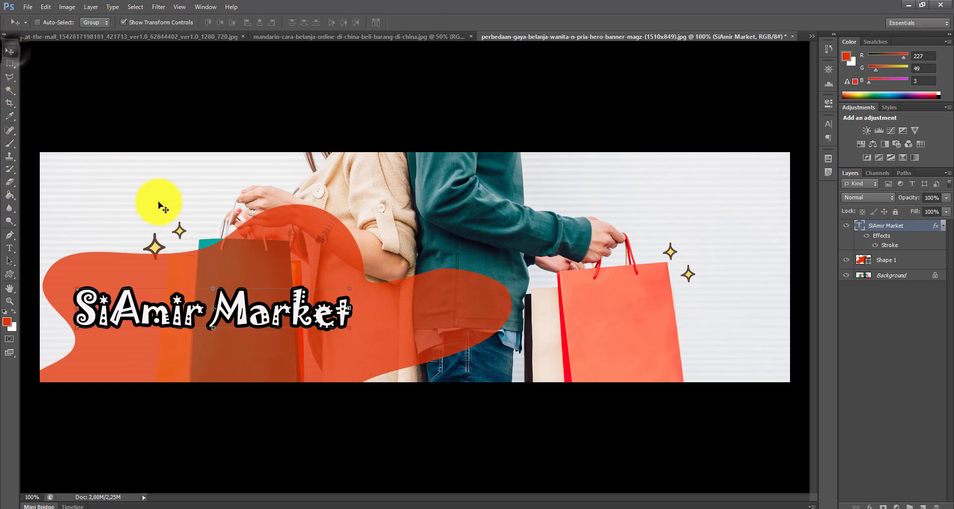
Scale the "SiAmir Market" text up to about 117% within the orange-red blob shape.
{"action": "left_click_drag", "start_coordinate": [349, 289], "coordinate": [388, 256]}
{"action": "mouse_move", "coordinate": [348, 309]}
{"action": "left_mouse_down"}
{"action": "mouse_move", "coordinate": [356, 320]}
{"action": "mouse_move", "coordinate": [349, 308]}
{"action": "left_mouse_up"}
{"action": "left_click_drag", "start_coordinate": [348, 308], "coordinate": [362, 305]}
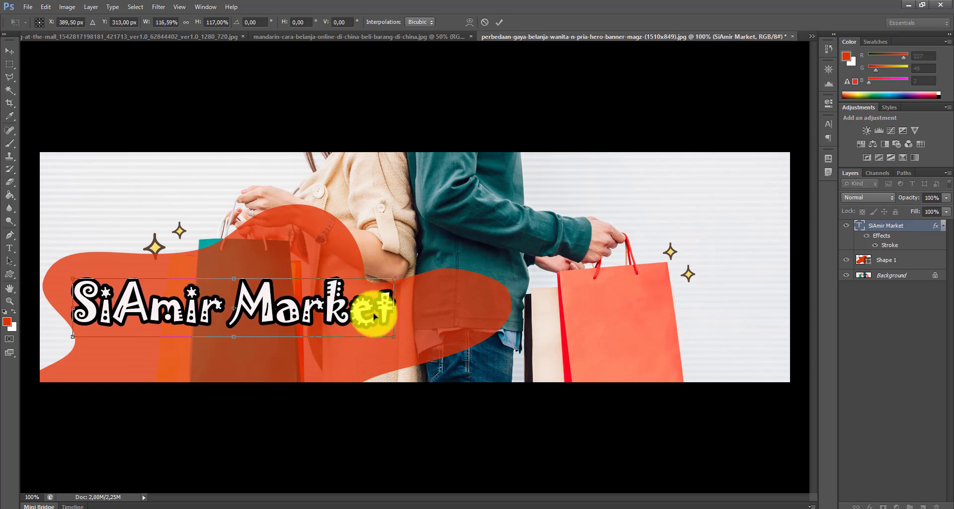
{"action": "key", "text": "Return"}
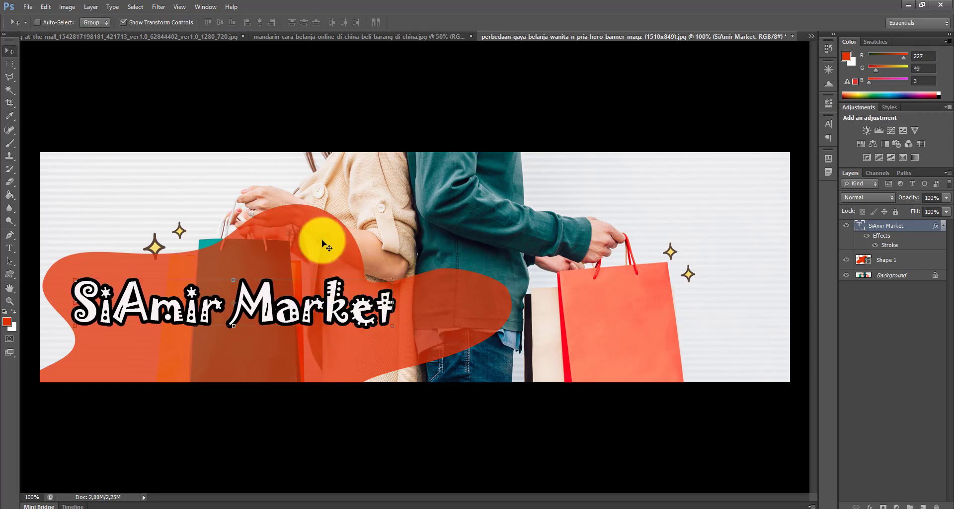
Start saving the banner under a new name and browse to the xampp/htdocs/siamirmarket folder on drive C:.
{"action": "left_click", "coordinate": [29, 6]}
{"action": "left_click", "coordinate": [80, 160]}
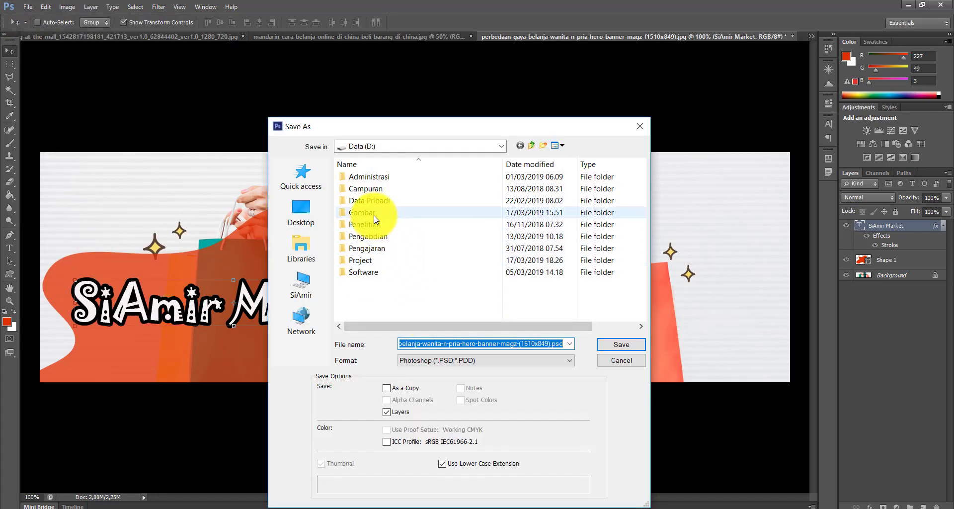
{"action": "left_click", "coordinate": [393, 148]}
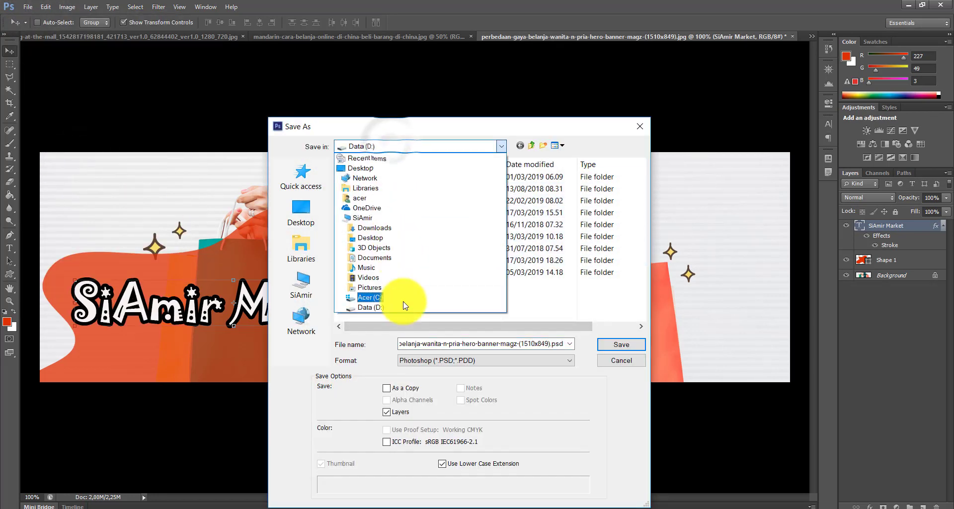
{"action": "left_click", "coordinate": [375, 298]}
{"action": "double_click", "coordinate": [368, 260]}
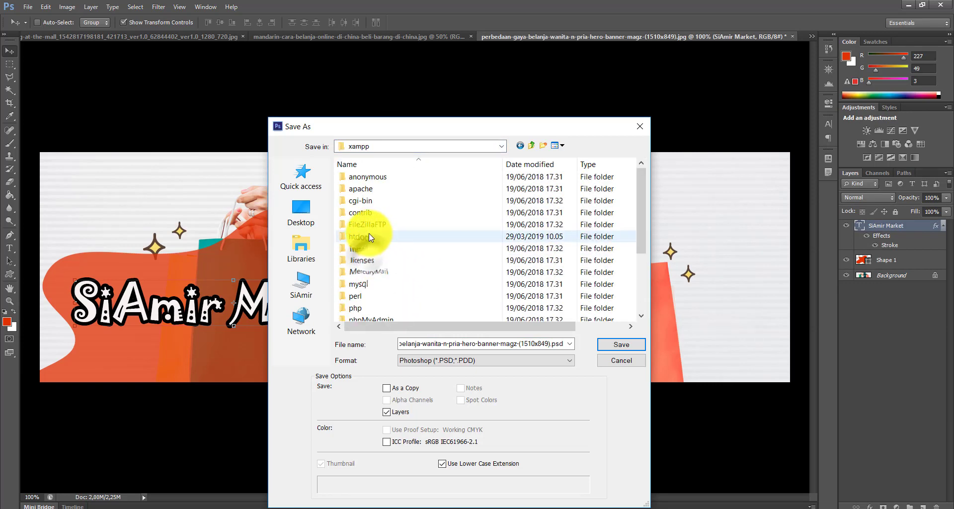
{"action": "double_click", "coordinate": [368, 236]}
{"action": "left_click", "coordinate": [374, 271]}
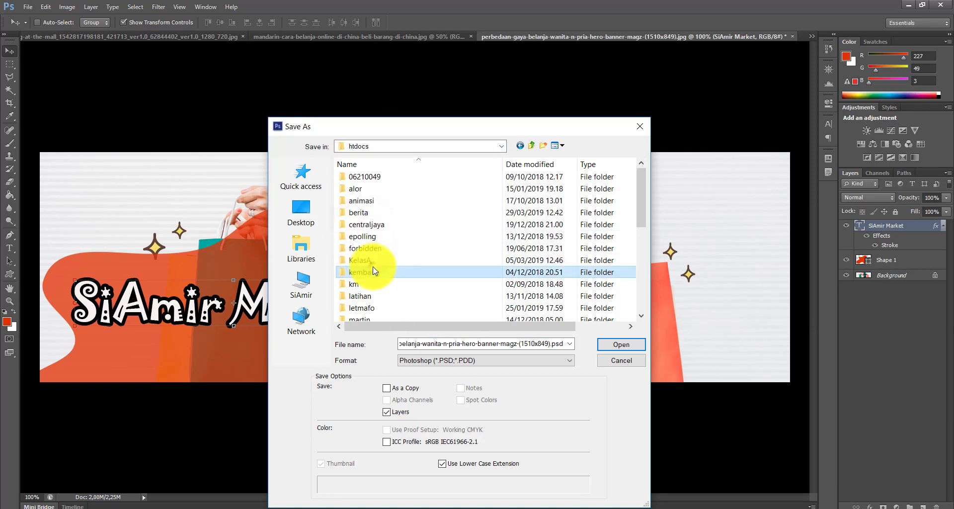
{"action": "scroll", "coordinate": [372, 271], "scroll_direction": "down", "scroll_amount": 10}
{"action": "left_click", "coordinate": [377, 226]}
{"action": "double_click", "coordinate": [378, 240]}
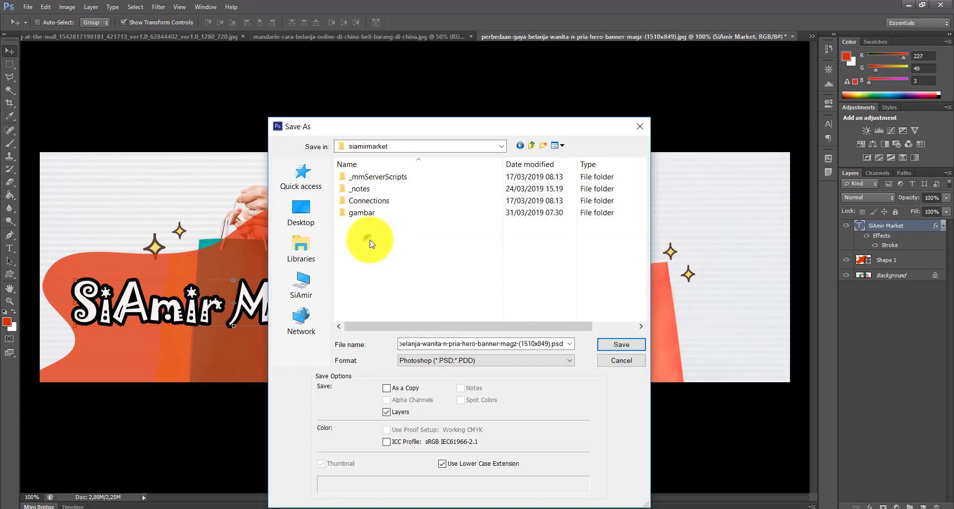
Create a folder named "carousel" inside siamirmarket and open it as the save location.
{"action": "left_click", "coordinate": [544, 147]}
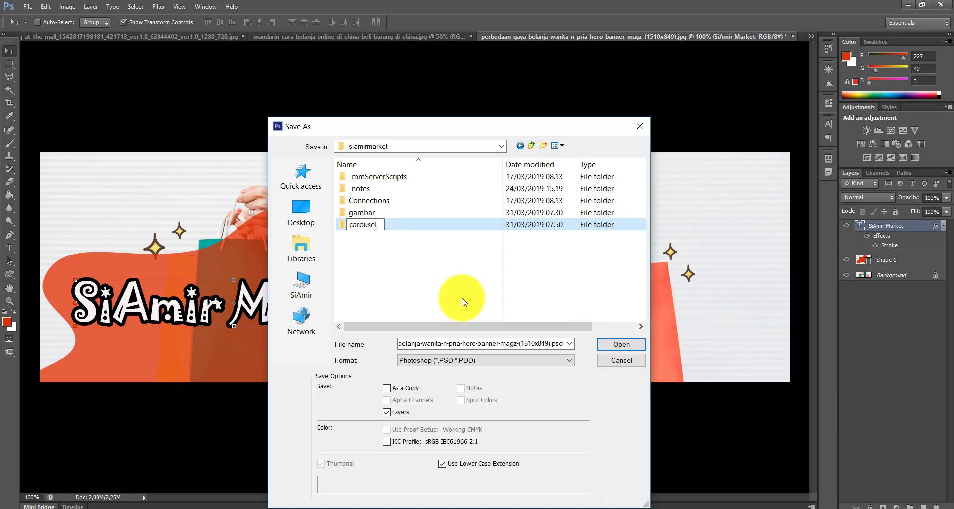
{"action": "type", "text": "carousel"}
{"action": "key", "text": "Return"}
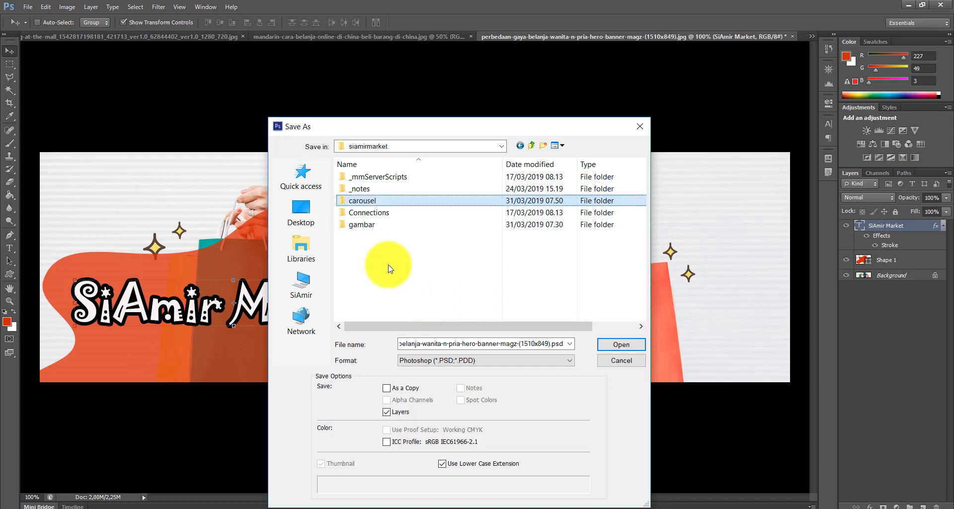
{"action": "double_click", "coordinate": [367, 204]}
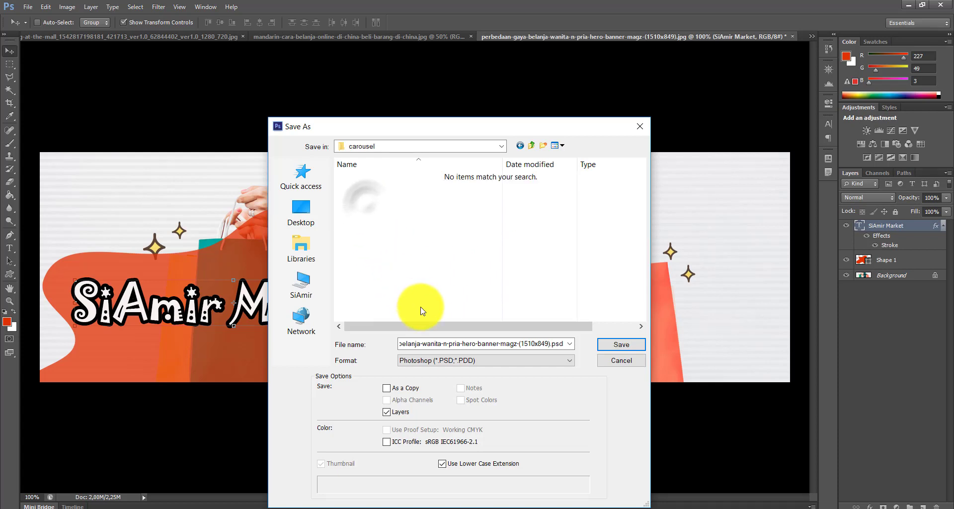
Save the couple banner in the carousel folder as a JPEG named 1, at Maximum quality 12.
{"action": "type", "text": "1"}
{"action": "left_click", "coordinate": [431, 359]}
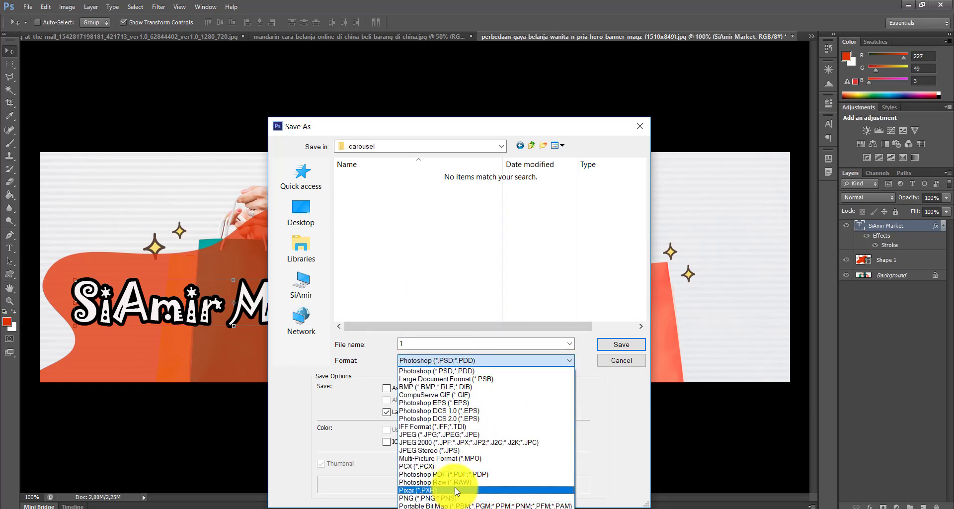
{"action": "left_click", "coordinate": [442, 437]}
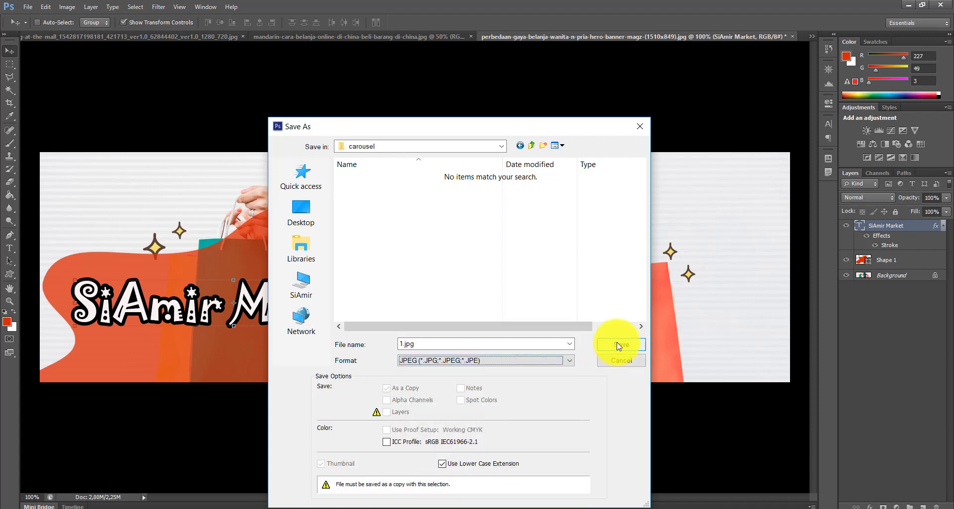
{"action": "left_click", "coordinate": [619, 344]}
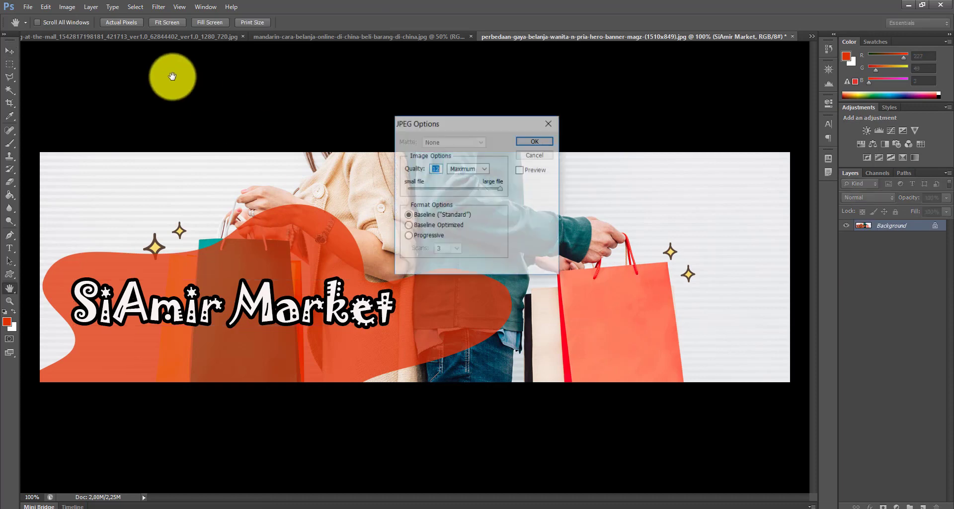
{"action": "left_click", "coordinate": [523, 144]}
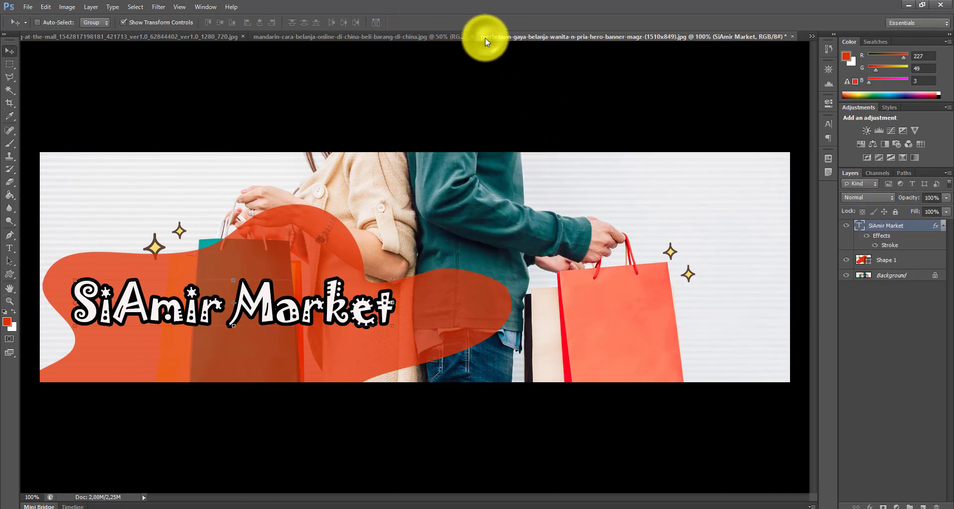
Copy the photo of the three women with shopping bags into the banner document as a new layer.
{"action": "left_click", "coordinate": [458, 36]}
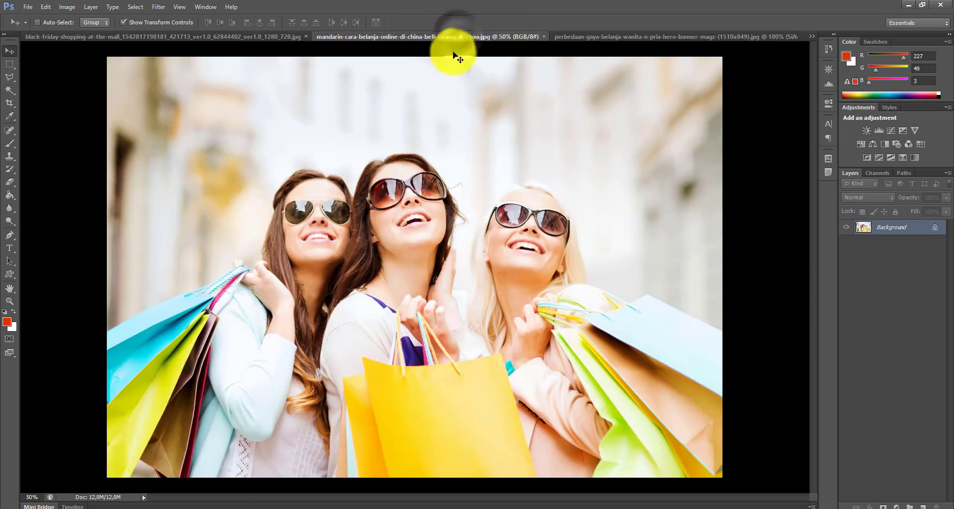
{"action": "left_click_drag", "start_coordinate": [350, 305], "coordinate": [470, 189]}
{"action": "left_click_drag", "start_coordinate": [492, 223], "coordinate": [372, 258]}
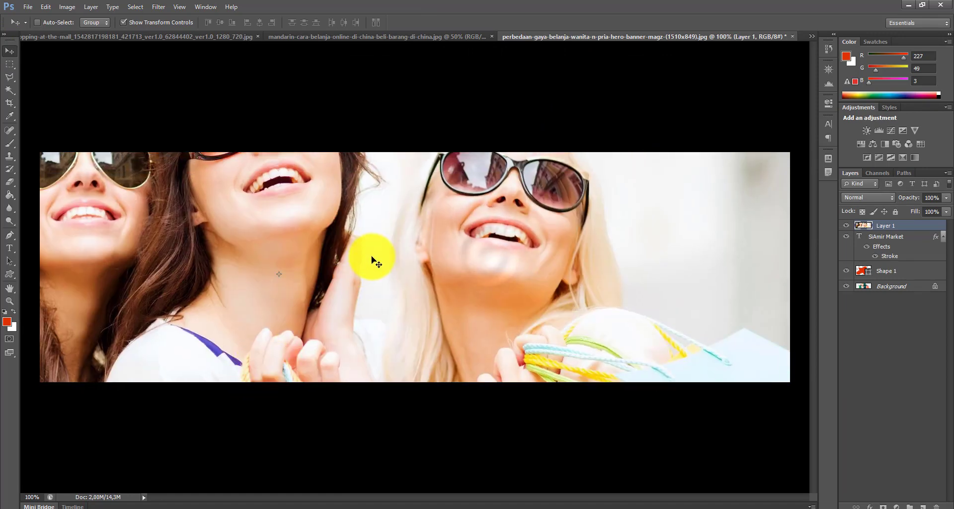
Stretch the three-women photo to about 63% width and 39% height to cover the banner, and place its layer below the blob shape.
{"action": "key", "text": "ctrl+t"}
{"action": "left_click_drag", "start_coordinate": [493, 343], "coordinate": [329, 151]}
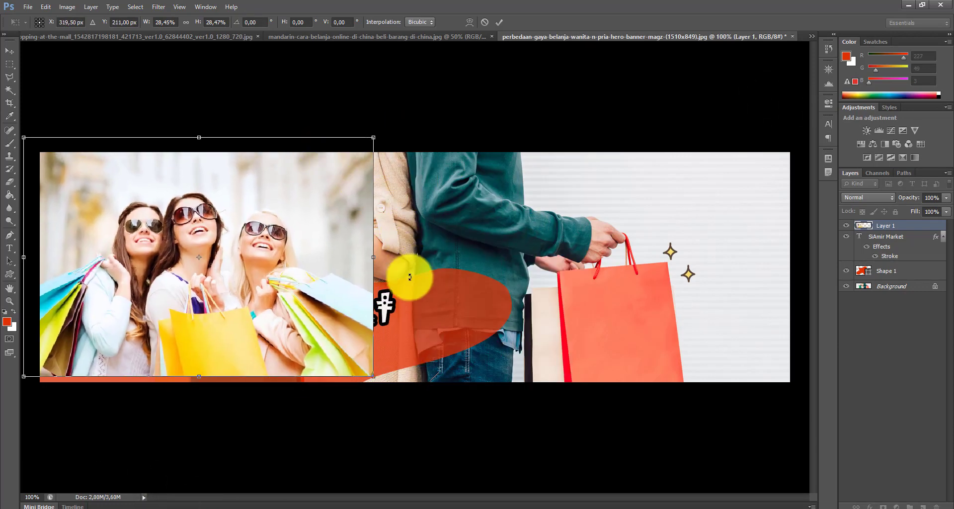
{"action": "left_click_drag", "start_coordinate": [370, 253], "coordinate": [802, 358]}
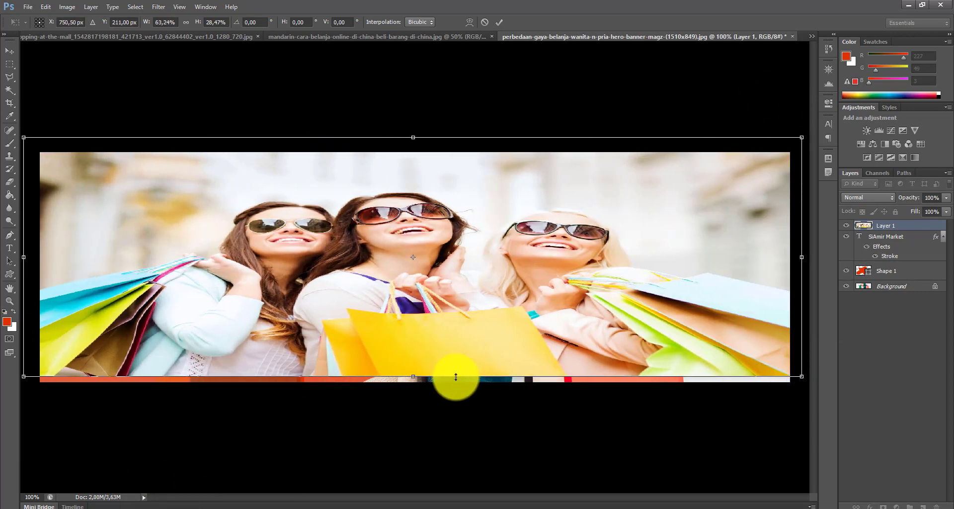
{"action": "left_click_drag", "start_coordinate": [417, 373], "coordinate": [418, 402]}
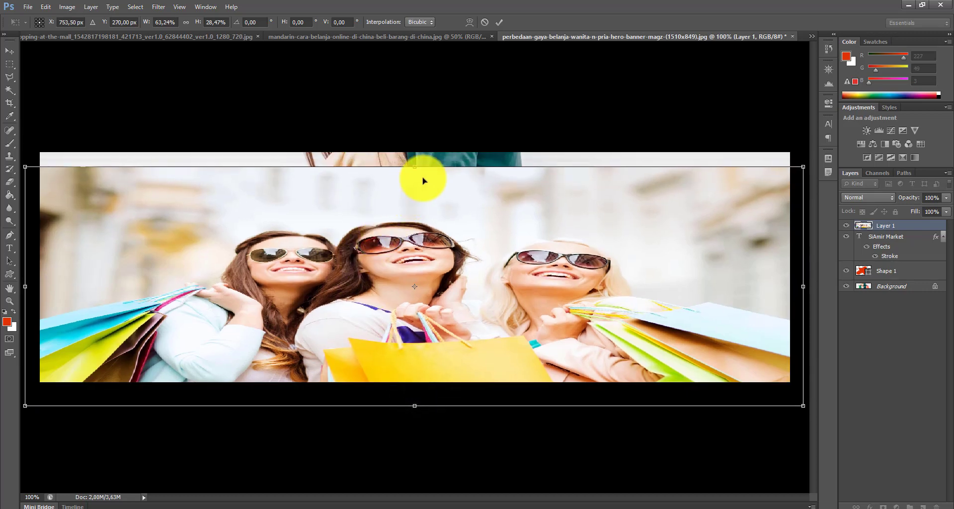
{"action": "left_click_drag", "start_coordinate": [415, 168], "coordinate": [386, 81]}
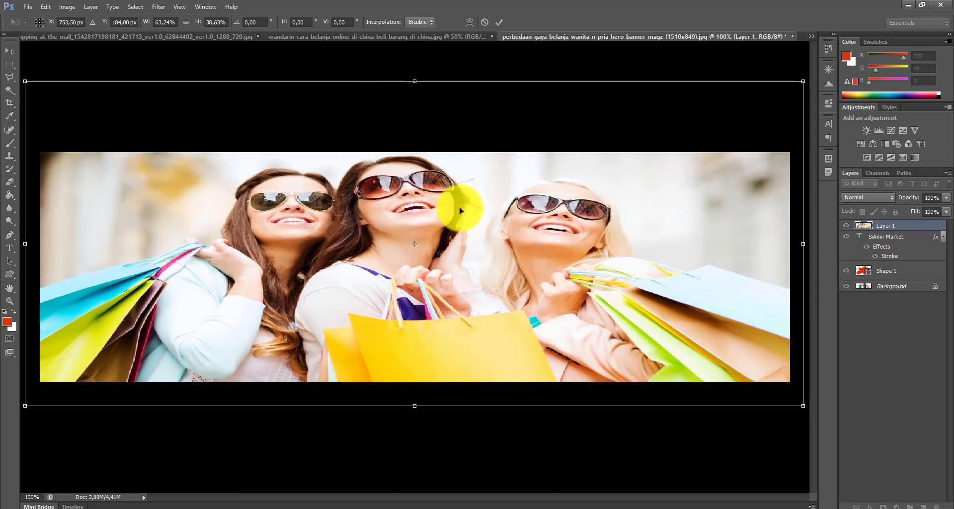
{"action": "key", "text": "Return"}
{"action": "mouse_move", "coordinate": [880, 272]}
{"action": "left_mouse_down"}
{"action": "mouse_move", "coordinate": [880, 234]}
{"action": "mouse_move", "coordinate": [894, 232]}
{"action": "mouse_move", "coordinate": [894, 282]}
{"action": "left_mouse_up"}
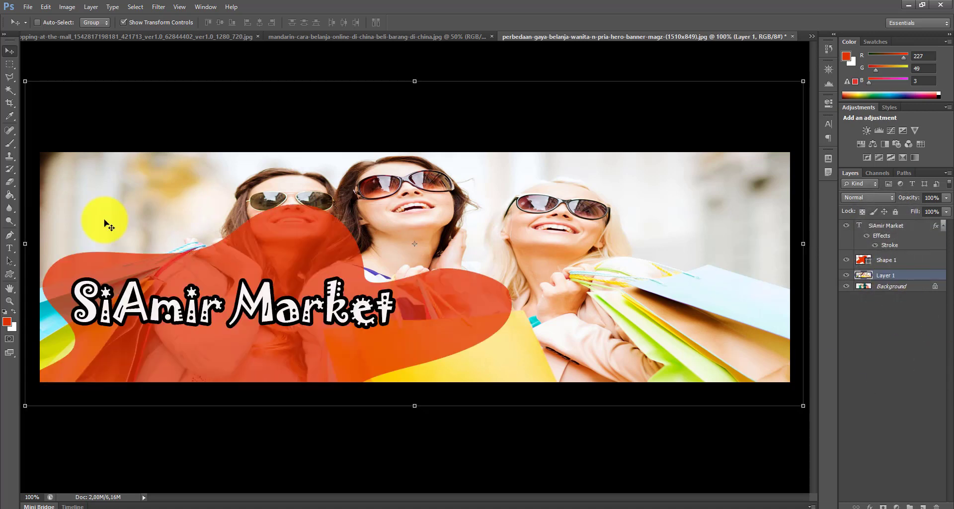
Start saving the three-women banner under a new name and browse to xampp/htdocs/siamirmarket/carousel on drive C:.
{"action": "left_click", "coordinate": [22, 8]}
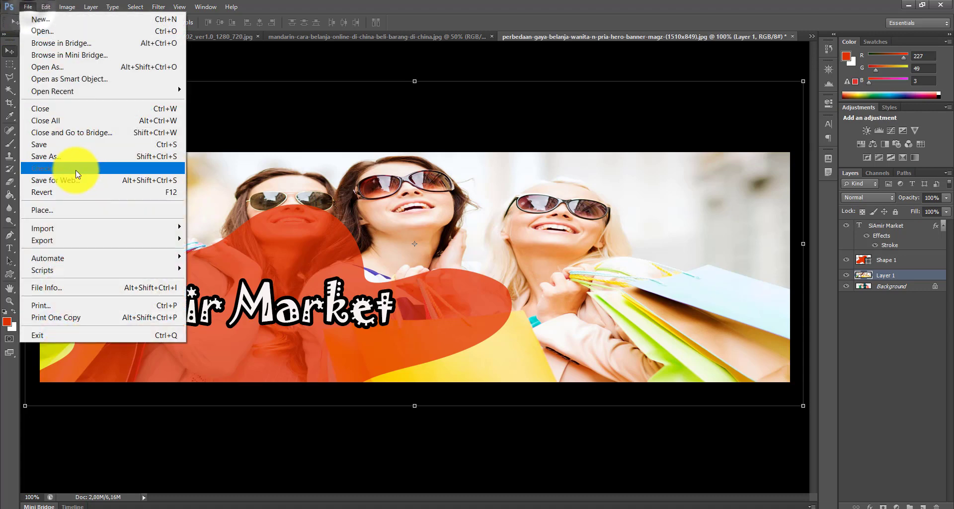
{"action": "left_click", "coordinate": [70, 157]}
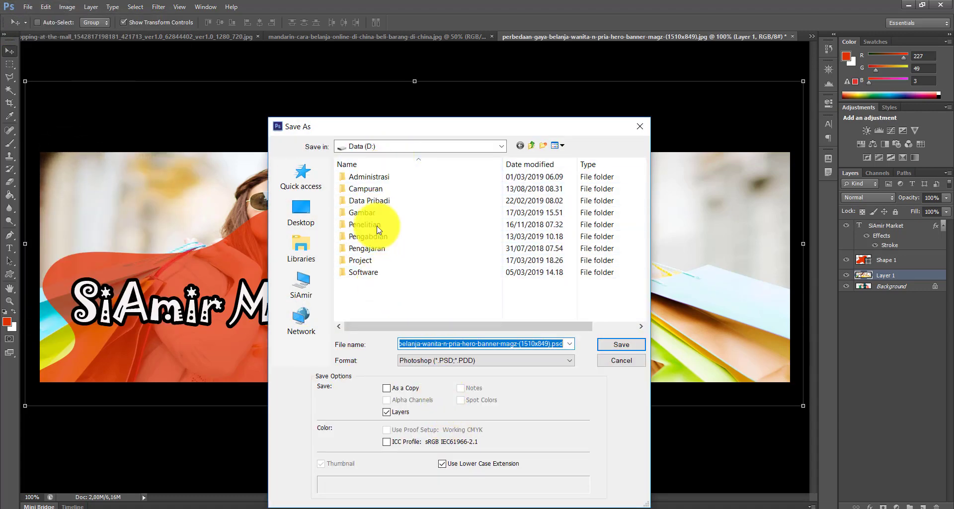
{"action": "left_click", "coordinate": [362, 146]}
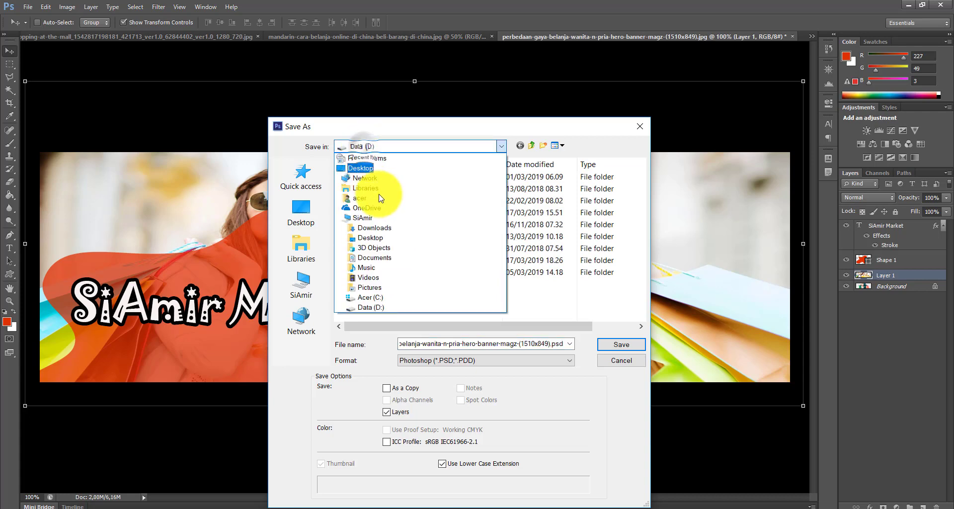
{"action": "left_click", "coordinate": [384, 301]}
{"action": "double_click", "coordinate": [365, 258]}
{"action": "double_click", "coordinate": [367, 236]}
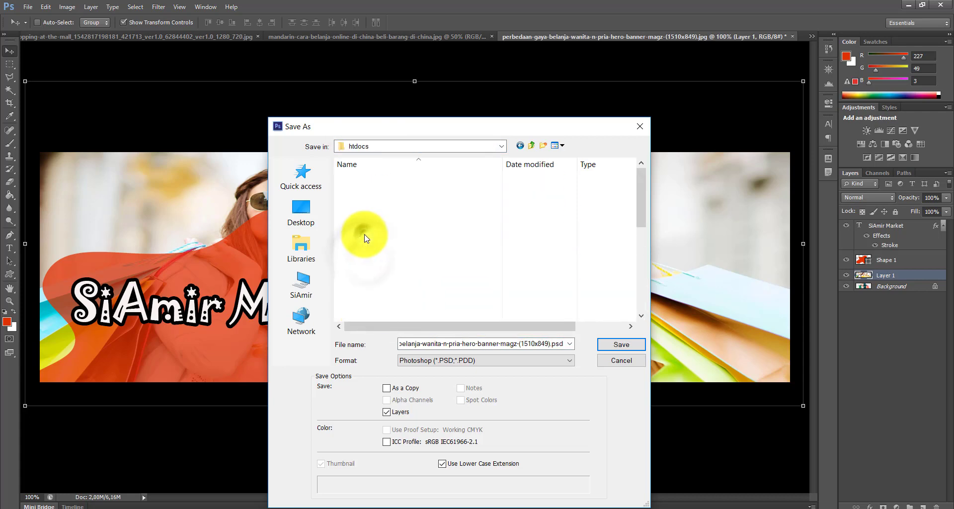
{"action": "left_click", "coordinate": [361, 262]}
{"action": "scroll", "coordinate": [370, 288], "scroll_direction": "down", "scroll_amount": 5}
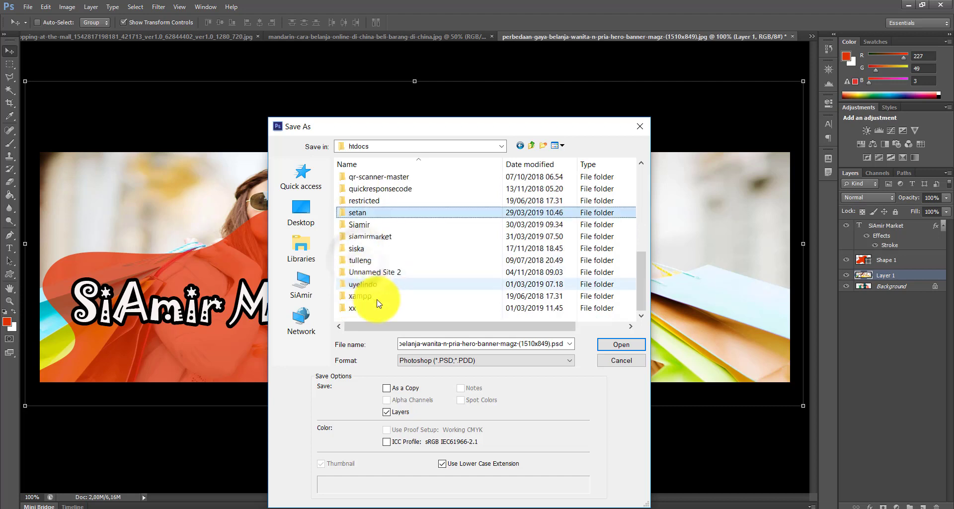
{"action": "double_click", "coordinate": [370, 236]}
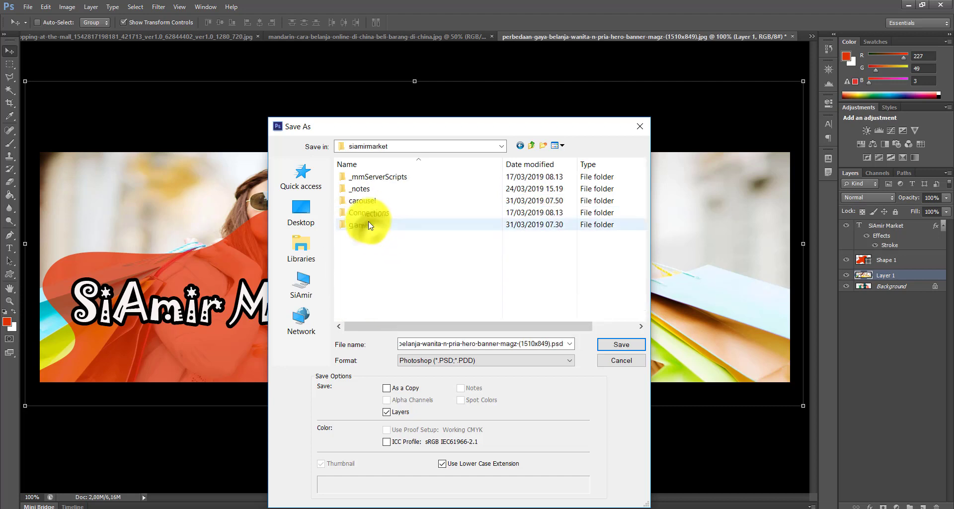
{"action": "double_click", "coordinate": [356, 201]}
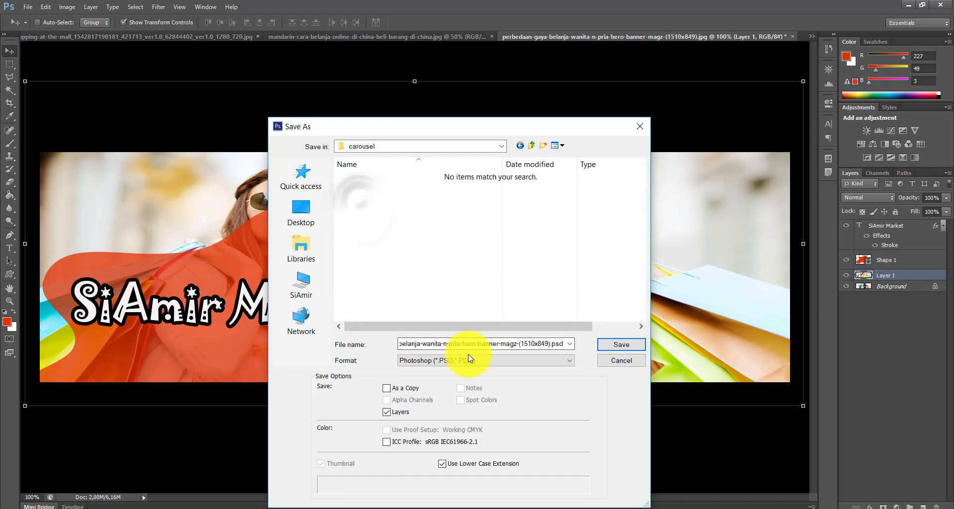
Save the three-women banner in the carousel folder as a JPEG named 2, at Maximum quality 12.
{"action": "type", "text": "0"}
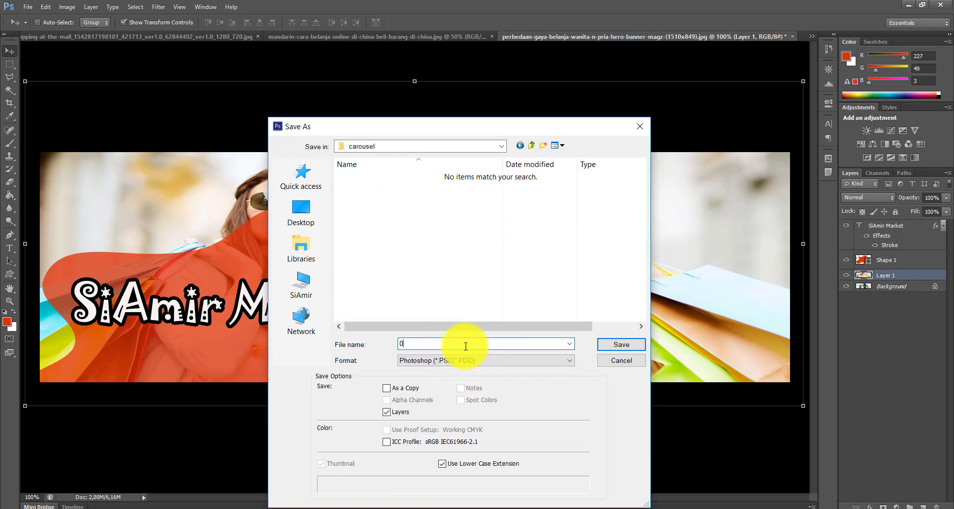
{"action": "left_click", "coordinate": [462, 364]}
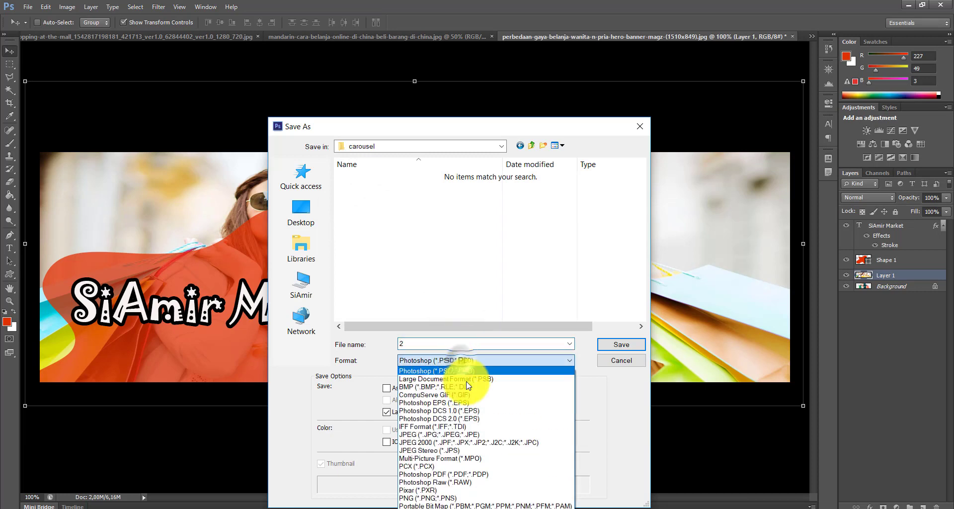
{"action": "left_click", "coordinate": [453, 435]}
{"action": "left_click", "coordinate": [622, 346]}
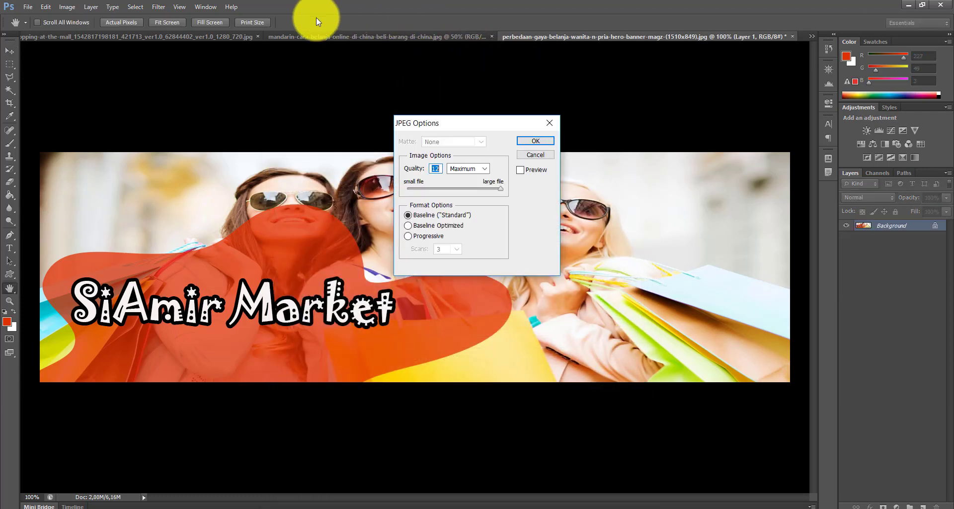
{"action": "left_click", "coordinate": [535, 141]}
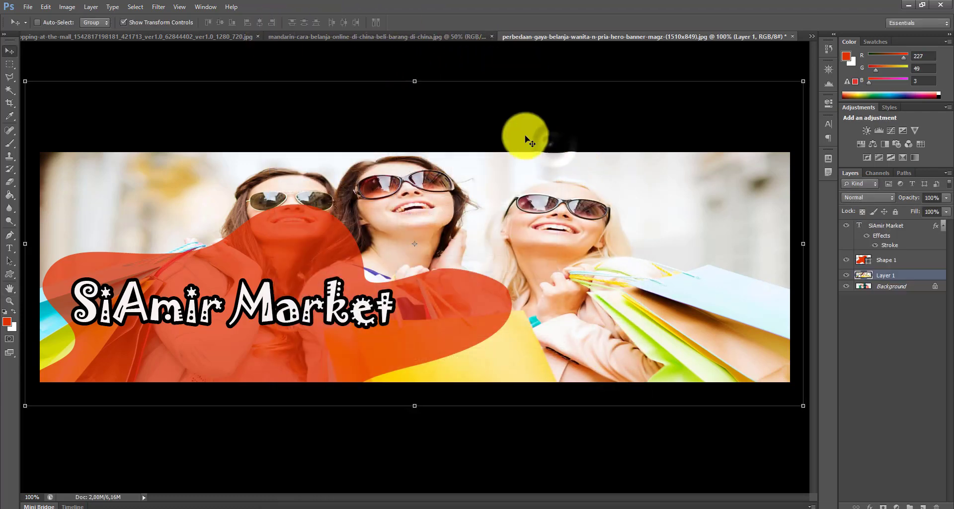
Copy the Black Friday photo into the banner above the three-women layer and stretch it to about 120% width and 95% height.
{"action": "left_click", "coordinate": [184, 35]}
{"action": "left_click_drag", "start_coordinate": [439, 135], "coordinate": [305, 251]}
{"action": "key", "text": "ctrl+t"}
{"action": "left_click_drag", "start_coordinate": [663, 248], "coordinate": [791, 292]}
{"action": "left_click_drag", "start_coordinate": [412, 66], "coordinate": [398, 110]}
{"action": "left_click_drag", "start_coordinate": [406, 427], "coordinate": [416, 454]}
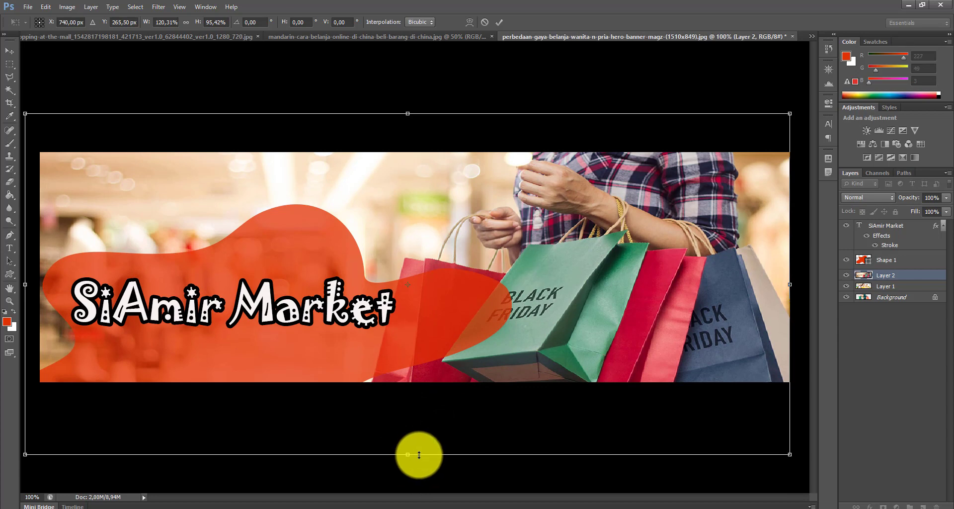
{"action": "key", "text": "Return"}
Start saving the Black Friday banner under a new name and browse to xampp/htdocs/siamirmarket/carousel on drive C:.
{"action": "left_click", "coordinate": [31, 7]}
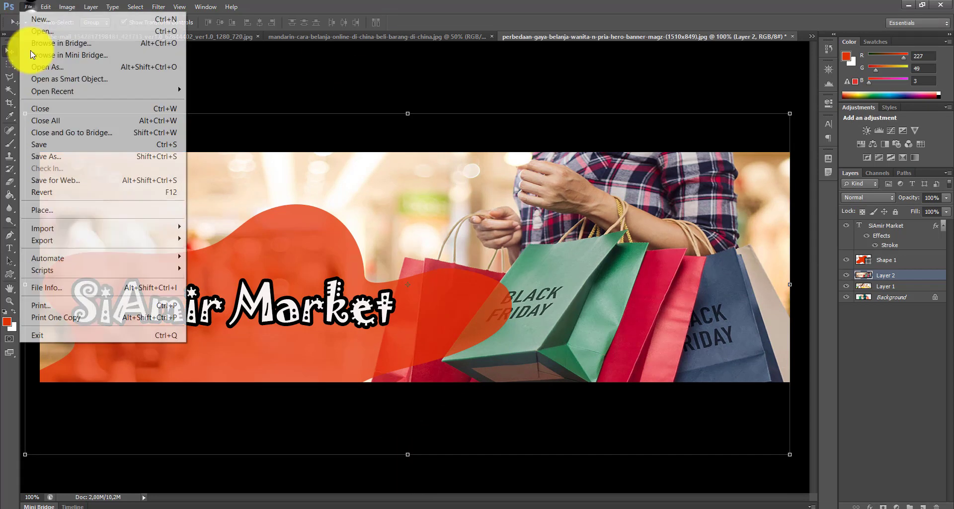
{"action": "left_click", "coordinate": [48, 152]}
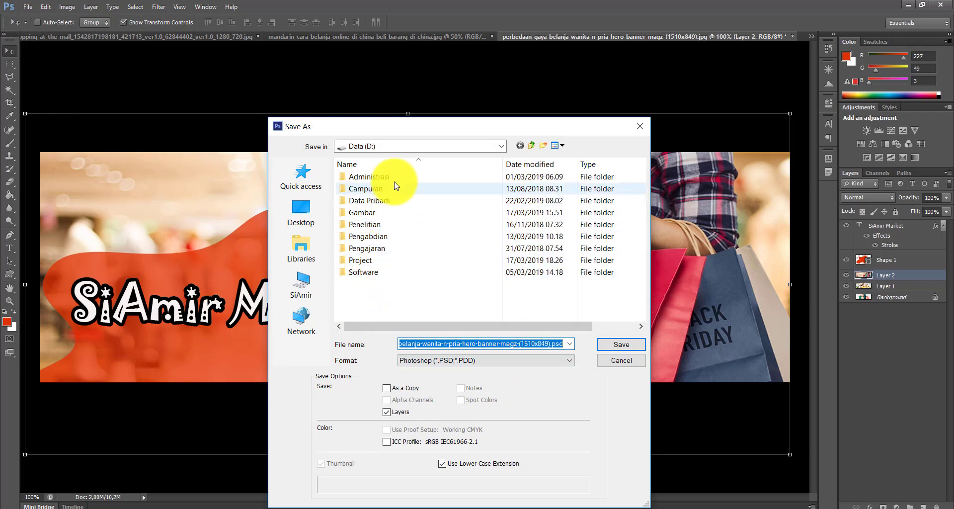
{"action": "left_click", "coordinate": [386, 146]}
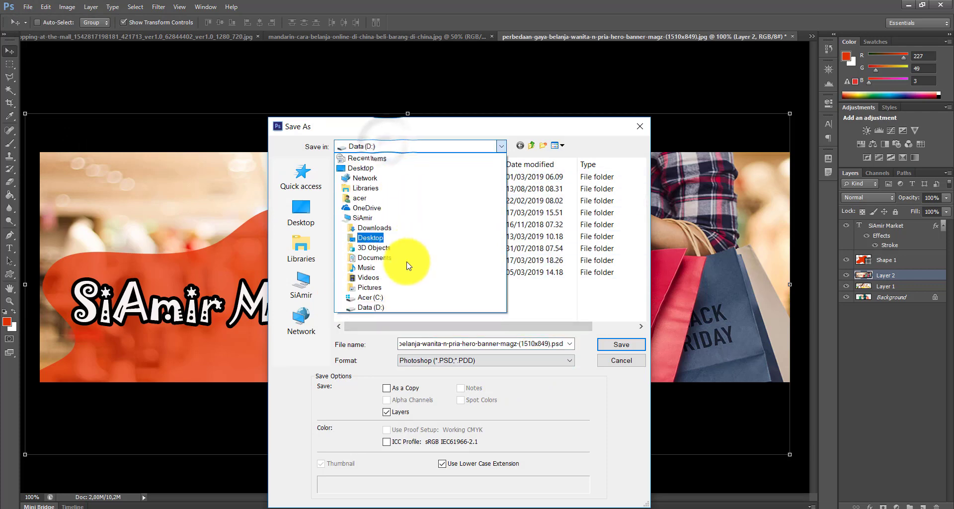
{"action": "left_click", "coordinate": [380, 298]}
{"action": "left_click", "coordinate": [380, 262]}
{"action": "double_click", "coordinate": [379, 262]}
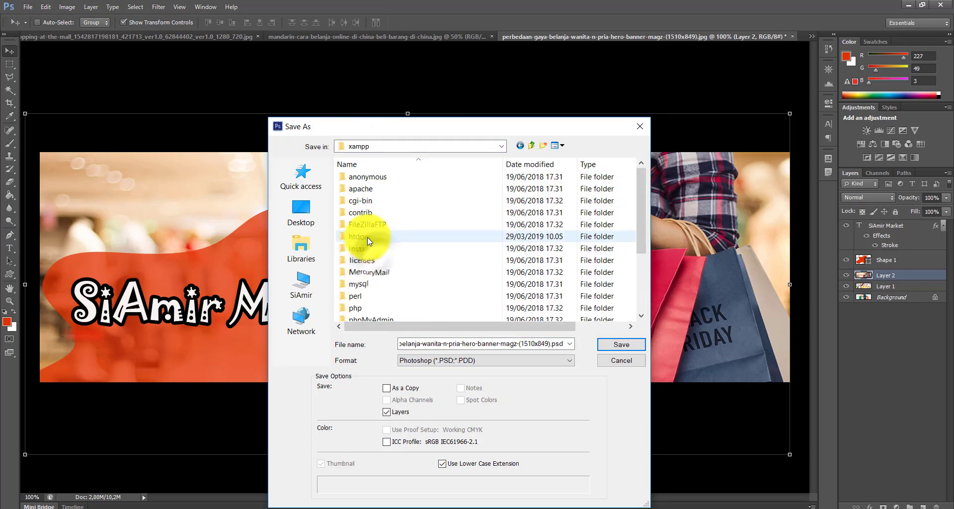
{"action": "double_click", "coordinate": [363, 236]}
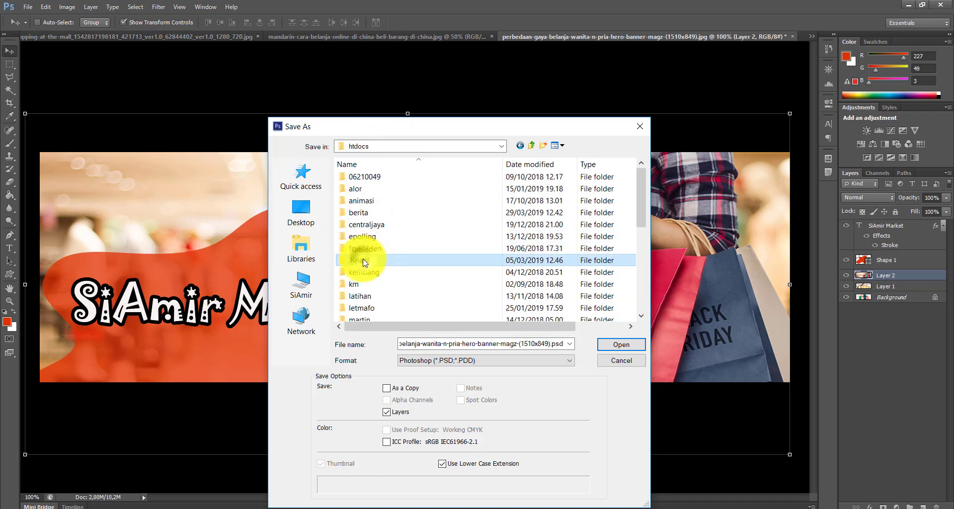
{"action": "type", "text": "siamirm"}
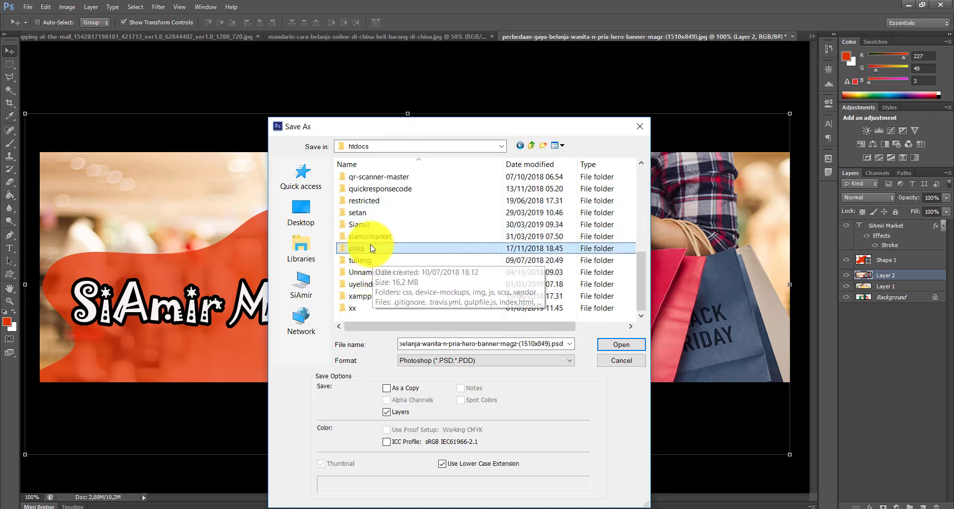
{"action": "double_click", "coordinate": [370, 237]}
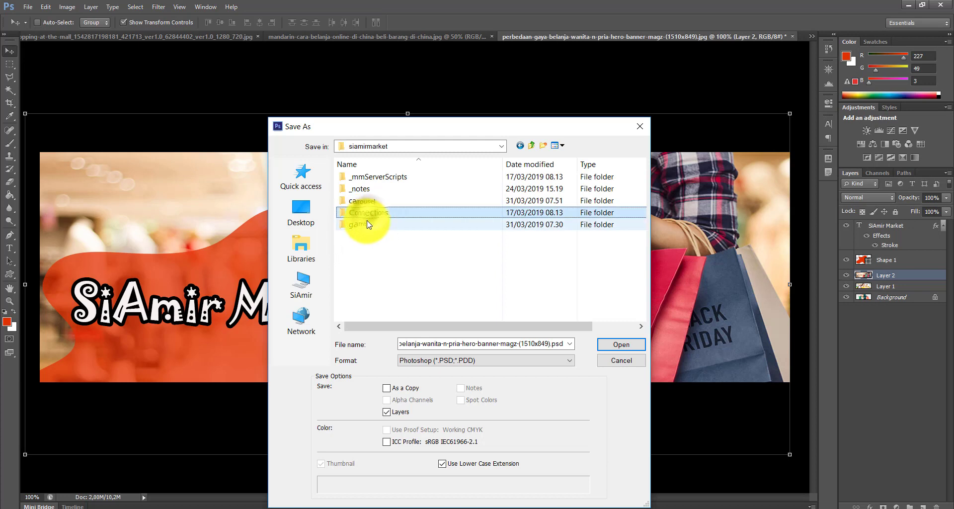
{"action": "double_click", "coordinate": [363, 201]}
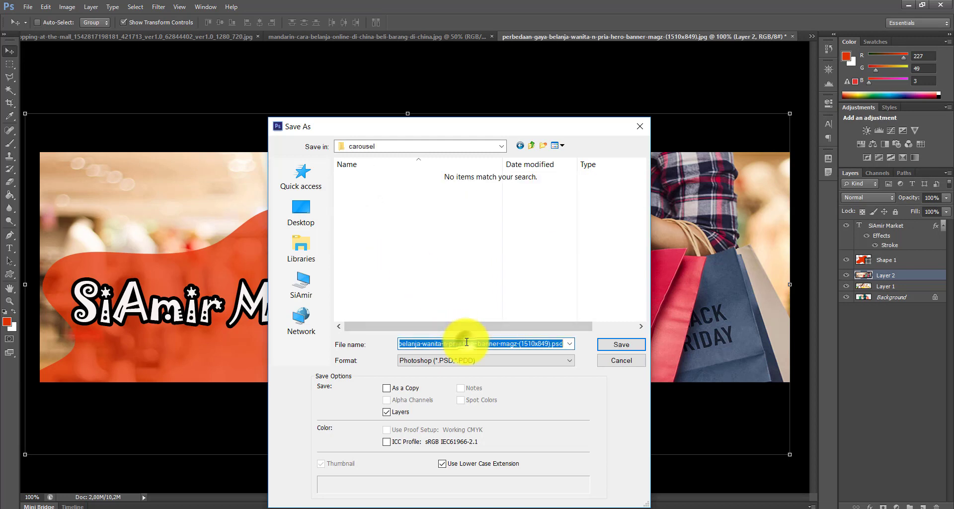
Save the Black Friday banner in the carousel folder as a JPEG named 3, at Maximum quality 12.
{"action": "type", "text": "3"}
{"action": "left_click", "coordinate": [463, 360]}
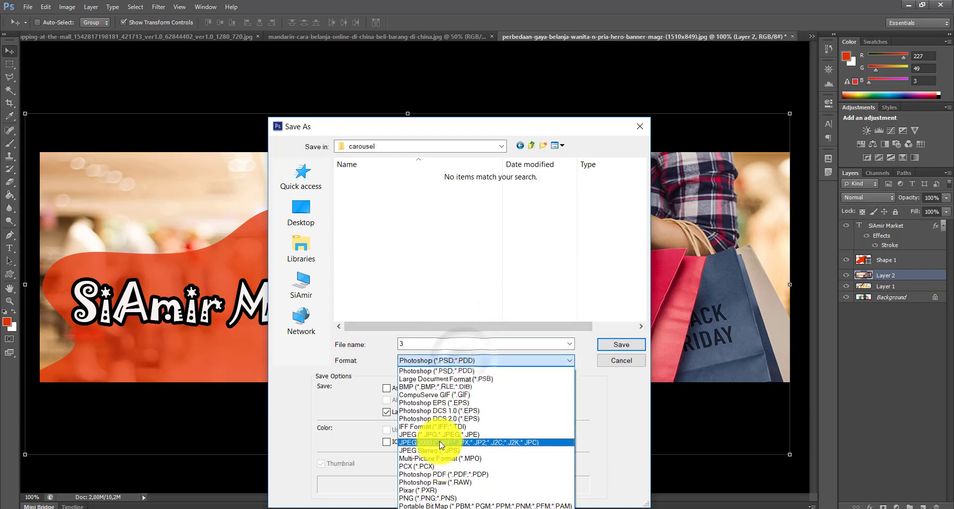
{"action": "left_click", "coordinate": [426, 427]}
{"action": "left_click", "coordinate": [426, 361]}
{"action": "scroll", "coordinate": [426, 369], "scroll_direction": "up", "scroll_amount": 1}
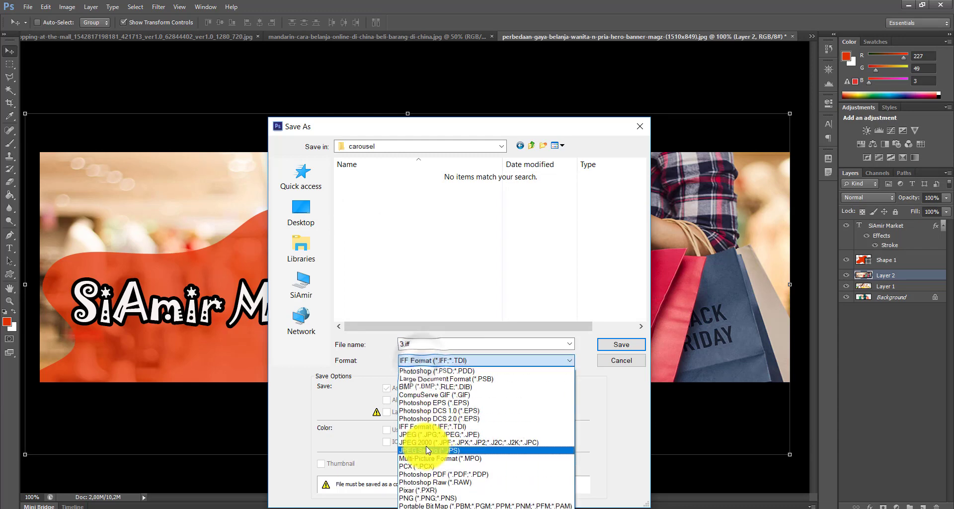
{"action": "left_click", "coordinate": [419, 434]}
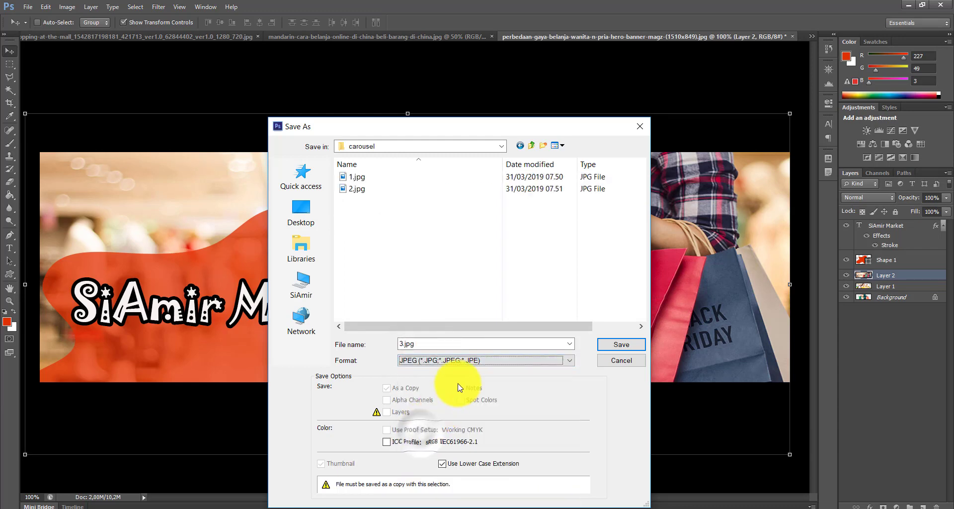
{"action": "left_click", "coordinate": [620, 348]}
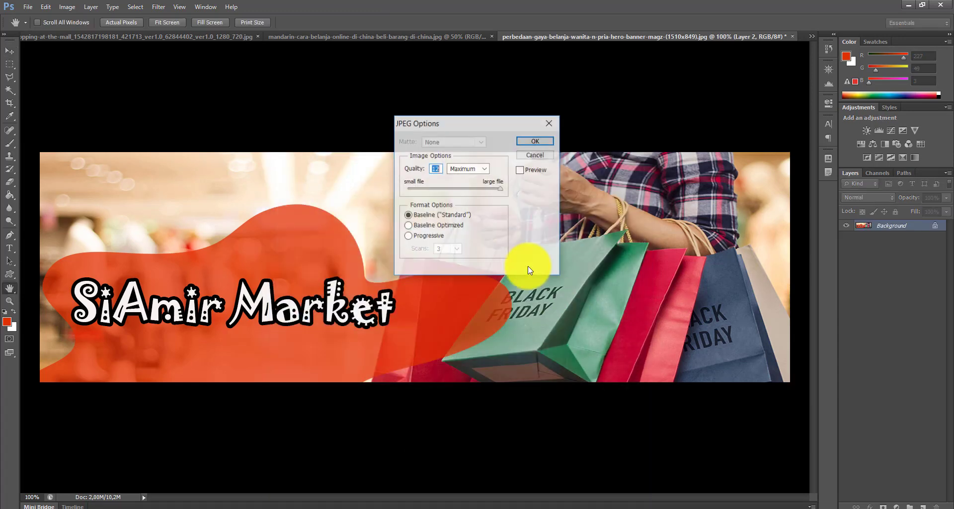
{"action": "left_click", "coordinate": [536, 142]}
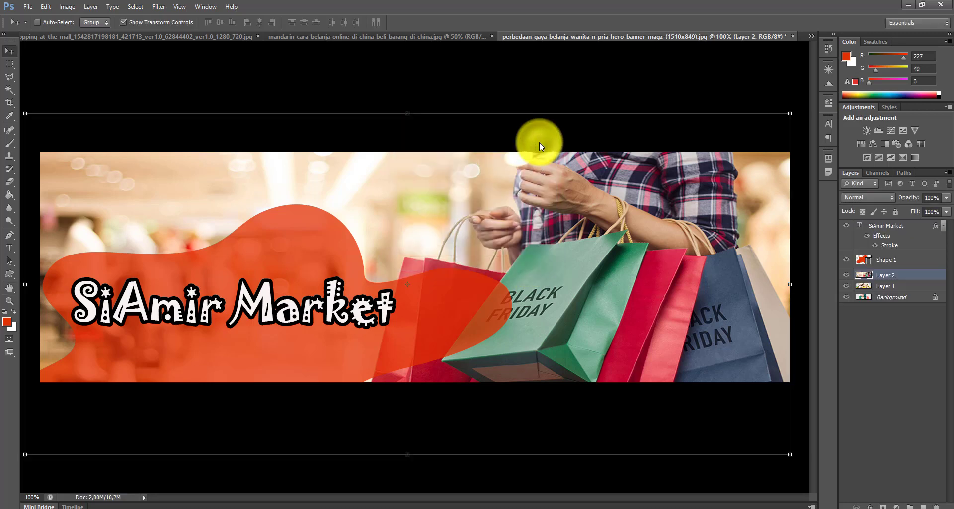
Close Photoshop, and delete the three downloaded shopping photos from the Data (D:) drive in File Explorer.
{"action": "left_click", "coordinate": [950, 4]}
{"action": "left_click", "coordinate": [477, 198]}
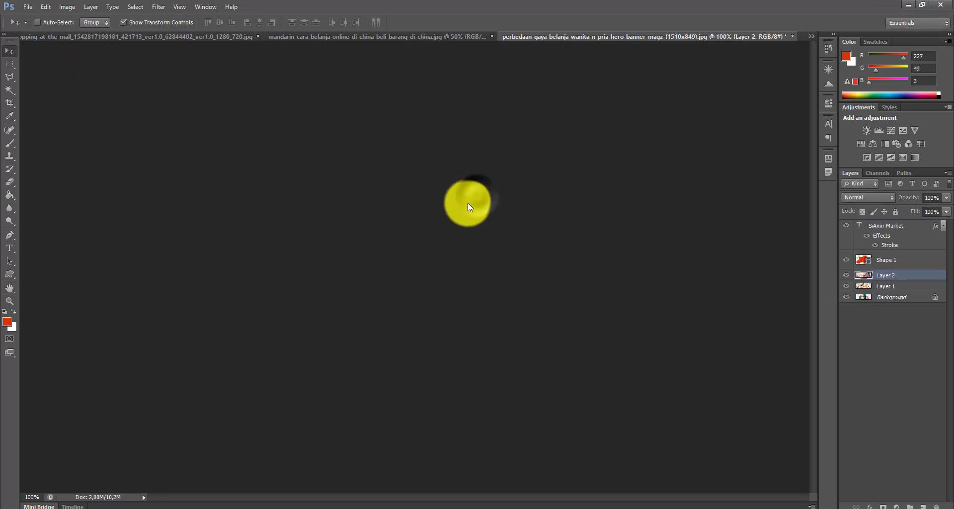
{"action": "left_click", "coordinate": [445, 376]}
{"action": "left_click_drag", "start_coordinate": [445, 376], "coordinate": [350, 235]}
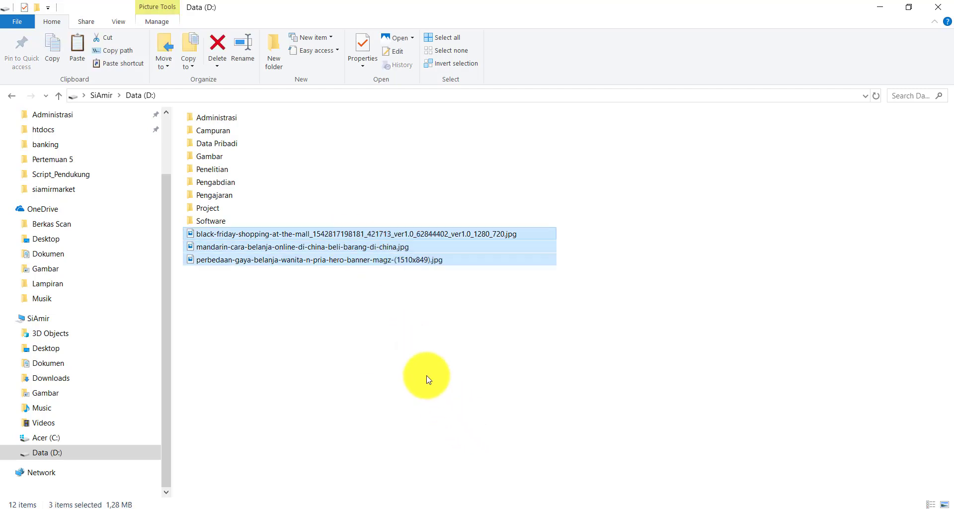
{"action": "key", "text": "Delete"}
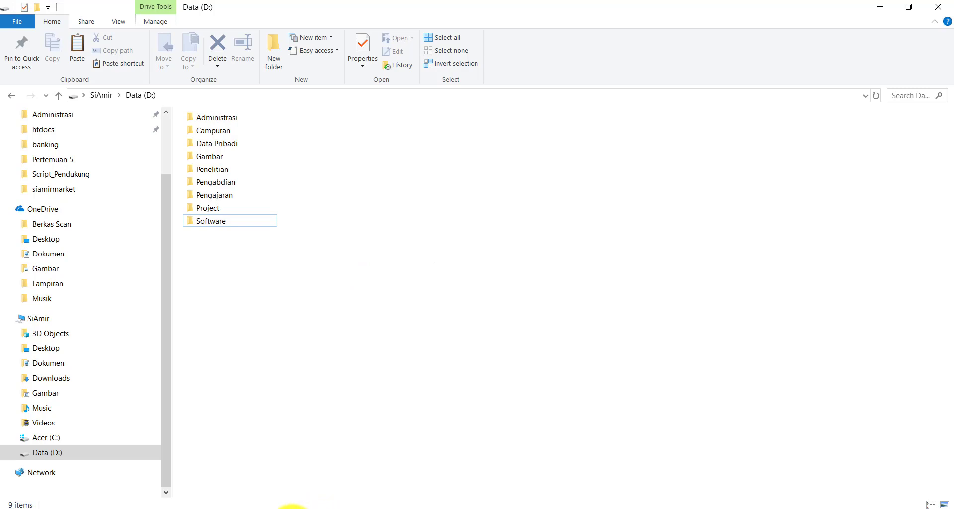
{"action": "left_click", "coordinate": [295, 507]}
{"action": "left_click", "coordinate": [356, 495]}
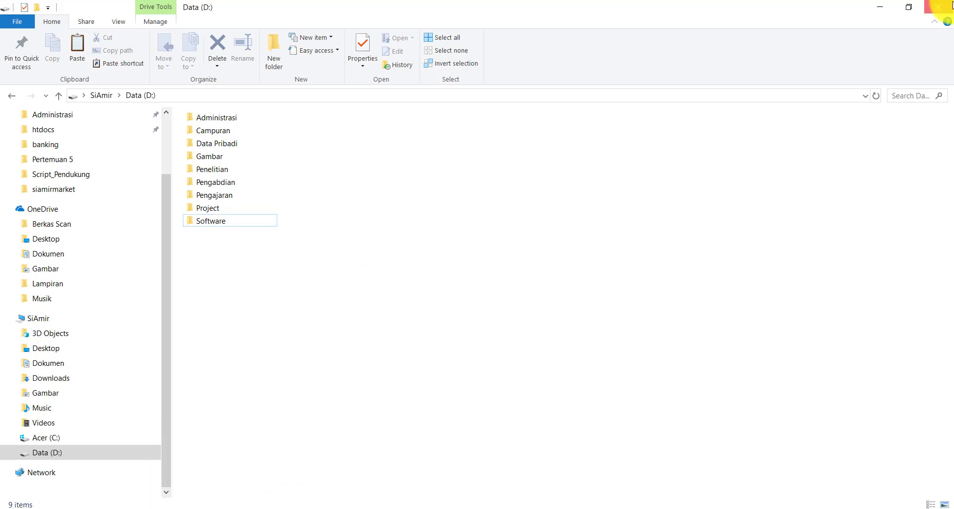
{"action": "left_click", "coordinate": [940, 7]}
Open the text file 16. Carousel.txt from the Pertemuan 5 folder.
{"action": "left_click", "coordinate": [245, 405]}
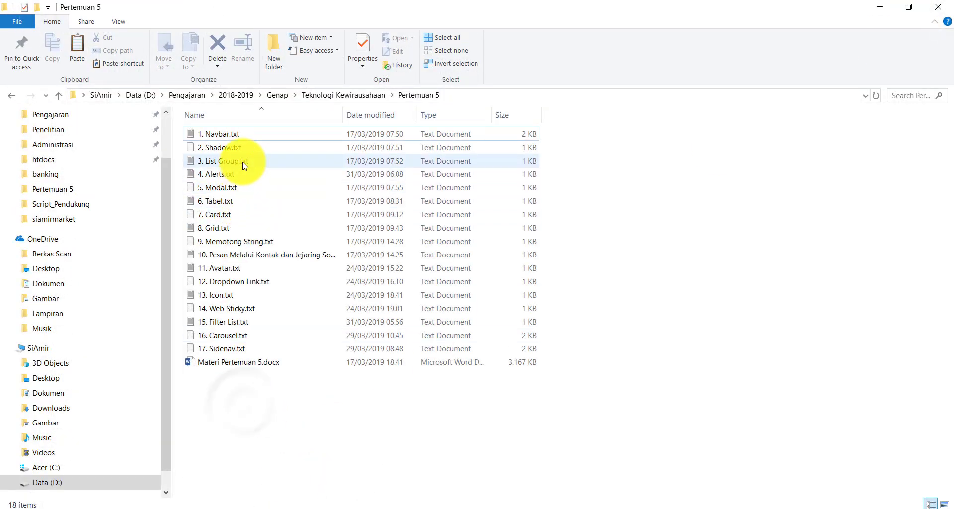
{"action": "double_click", "coordinate": [230, 337]}
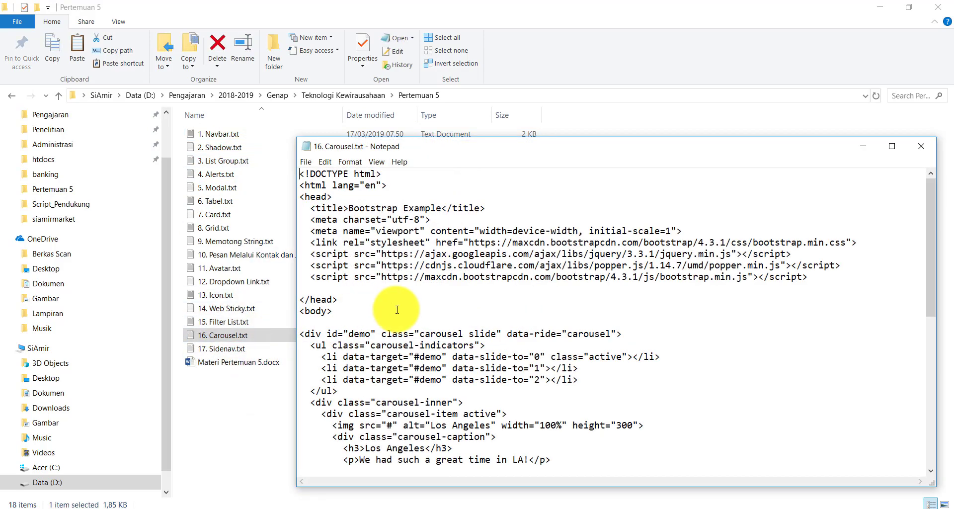
{"action": "scroll", "coordinate": [400, 305], "scroll_direction": "down", "scroll_amount": 2}
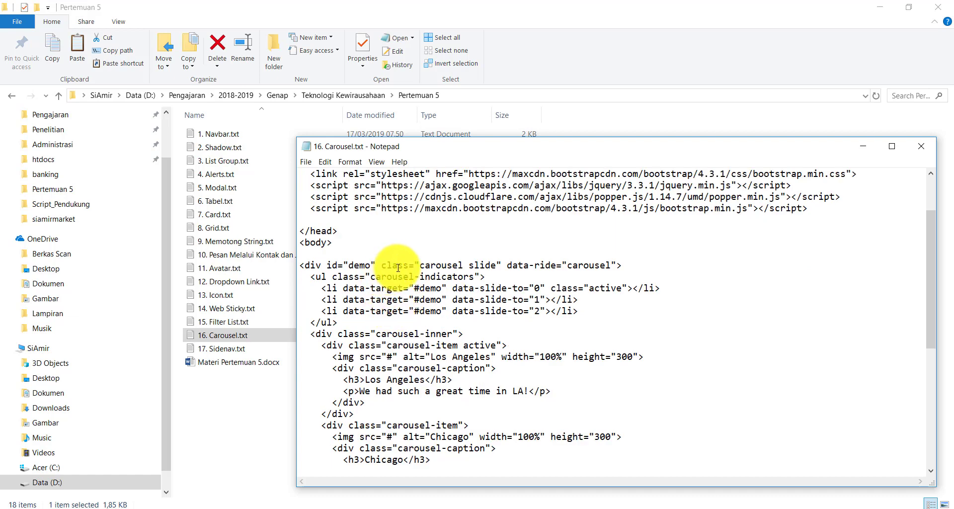
{"action": "scroll", "coordinate": [398, 267], "scroll_direction": "down", "scroll_amount": 1}
Copy the whole carousel block, from the div with id "demo" to its closing div, and close the text file.
{"action": "left_click_drag", "start_coordinate": [300, 231], "coordinate": [371, 416]}
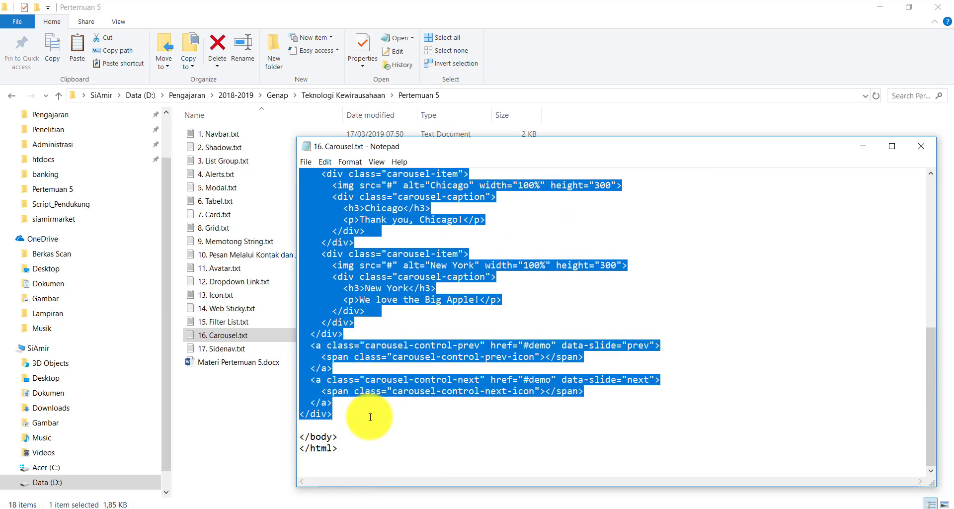
{"action": "scroll", "coordinate": [452, 445], "scroll_direction": "up", "scroll_amount": 8}
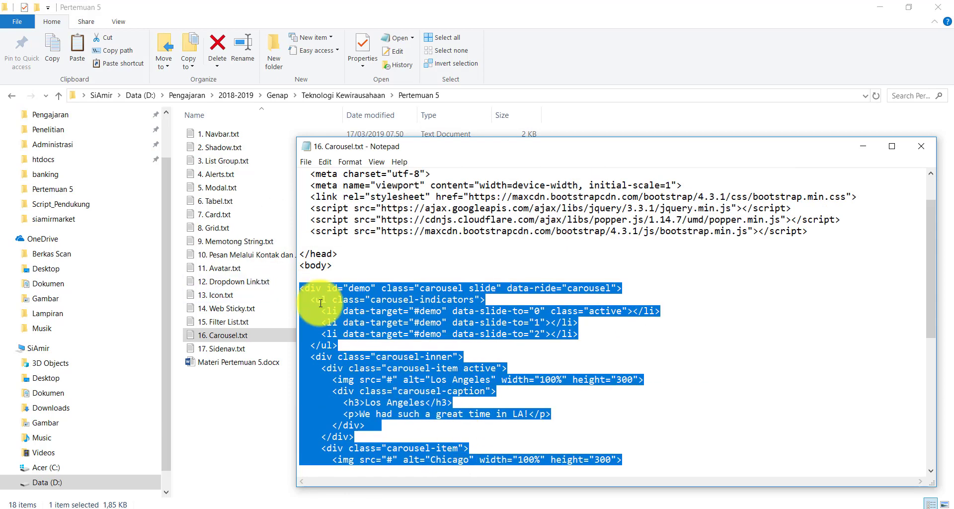
{"action": "scroll", "coordinate": [368, 388], "scroll_direction": "down", "scroll_amount": 8}
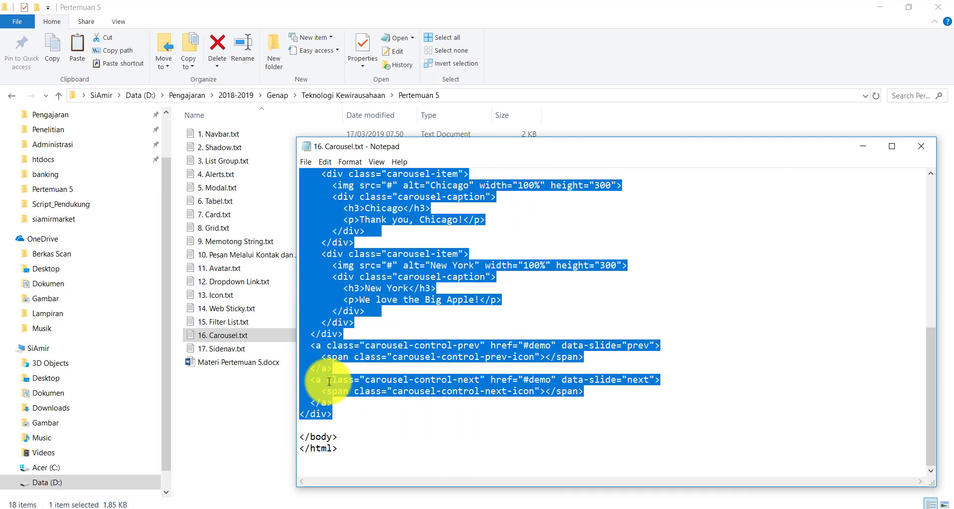
{"action": "scroll", "coordinate": [330, 382], "scroll_direction": "up", "scroll_amount": 3}
{"action": "right_click", "coordinate": [339, 228]}
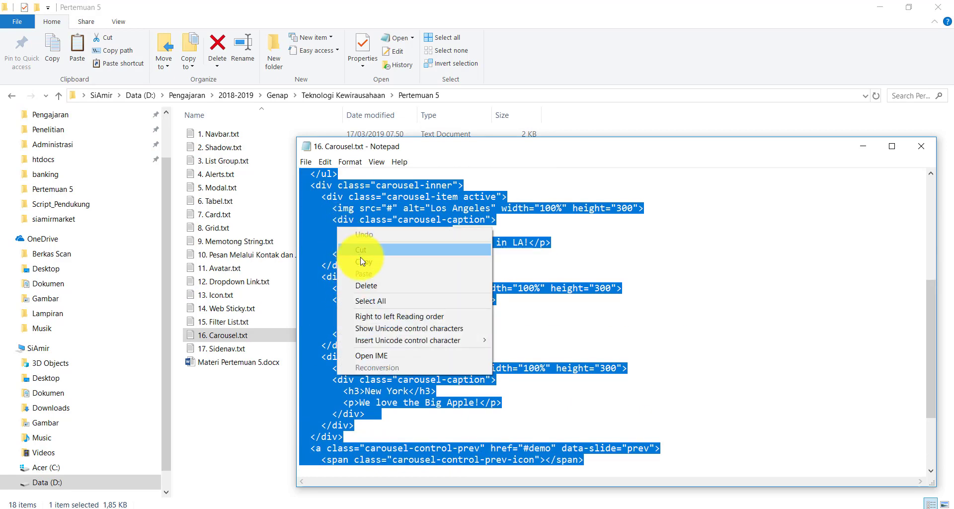
{"action": "left_click", "coordinate": [364, 262]}
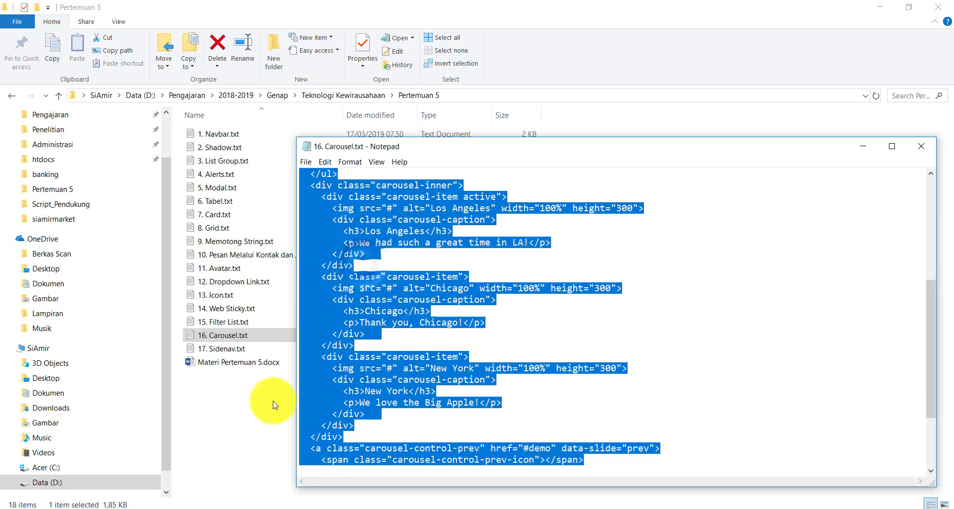
{"action": "left_click", "coordinate": [247, 405]}
{"action": "left_click", "coordinate": [373, 505]}
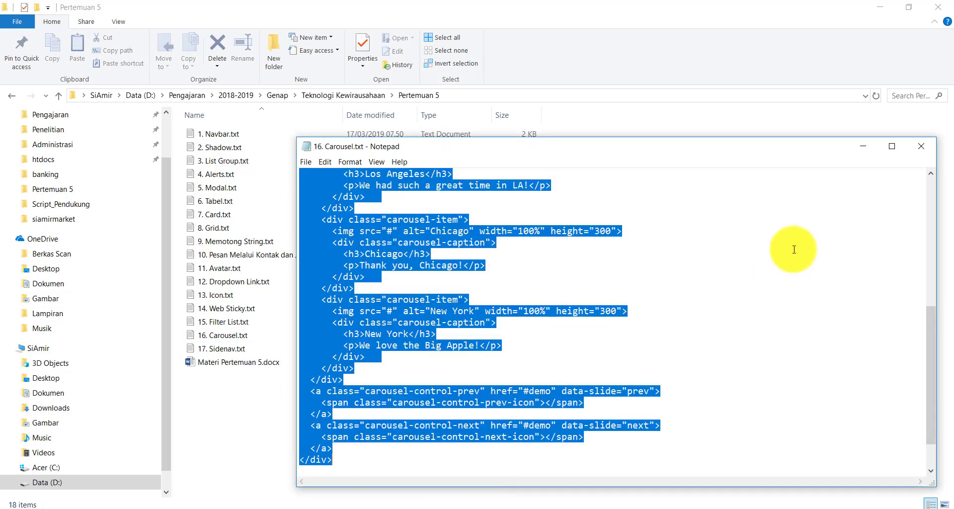
{"action": "left_click", "coordinate": [919, 150]}
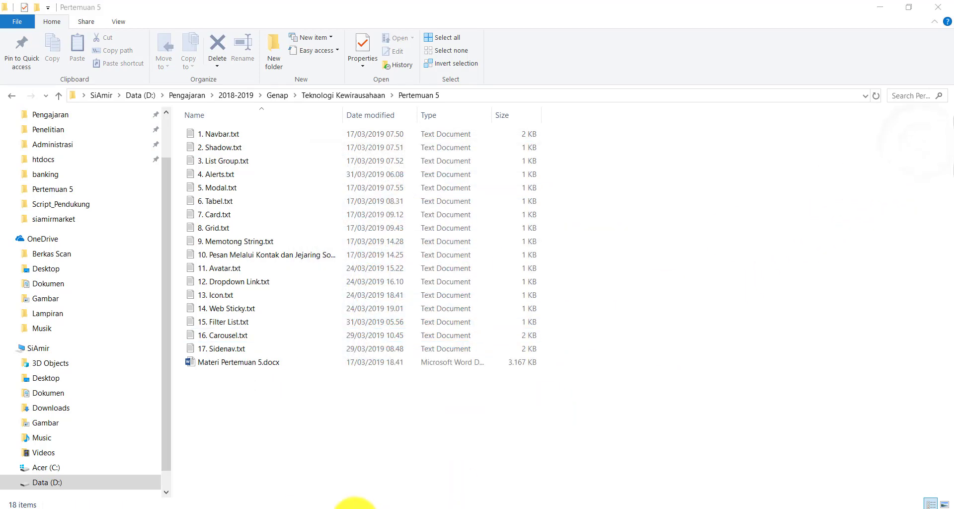
Switch to index.php in Dreamweaver and paste the carousel code on a new line directly after the opening body tag.
{"action": "left_click", "coordinate": [355, 504]}
{"action": "scroll", "coordinate": [373, 294], "scroll_direction": "up", "scroll_amount": 20}
{"action": "scroll", "coordinate": [375, 293], "scroll_direction": "up", "scroll_amount": 20}
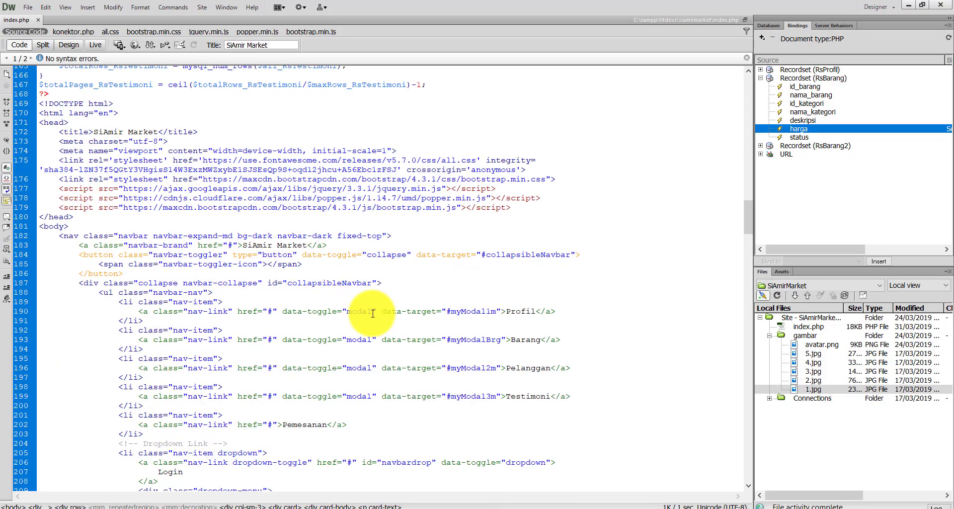
{"action": "left_click", "coordinate": [132, 223]}
{"action": "key", "text": "Return"}
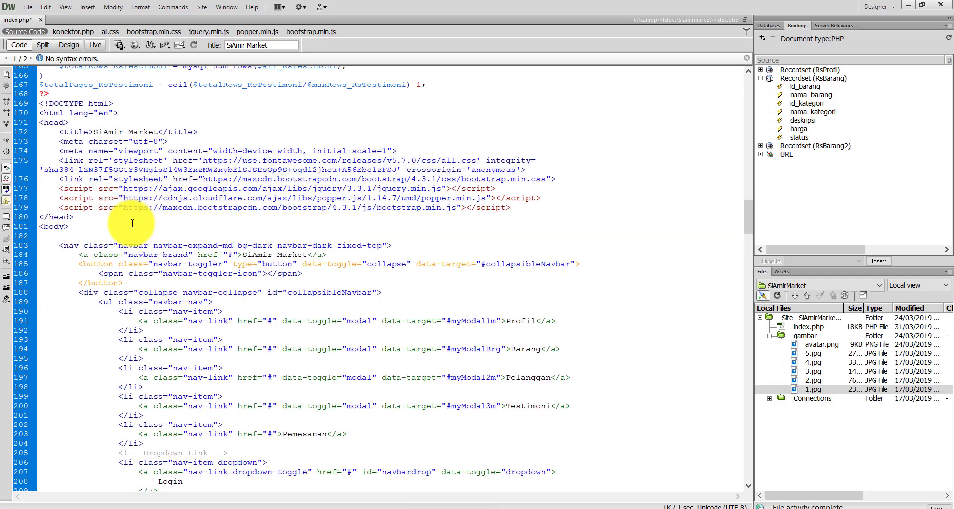
{"action": "key", "text": "ctrl+v"}
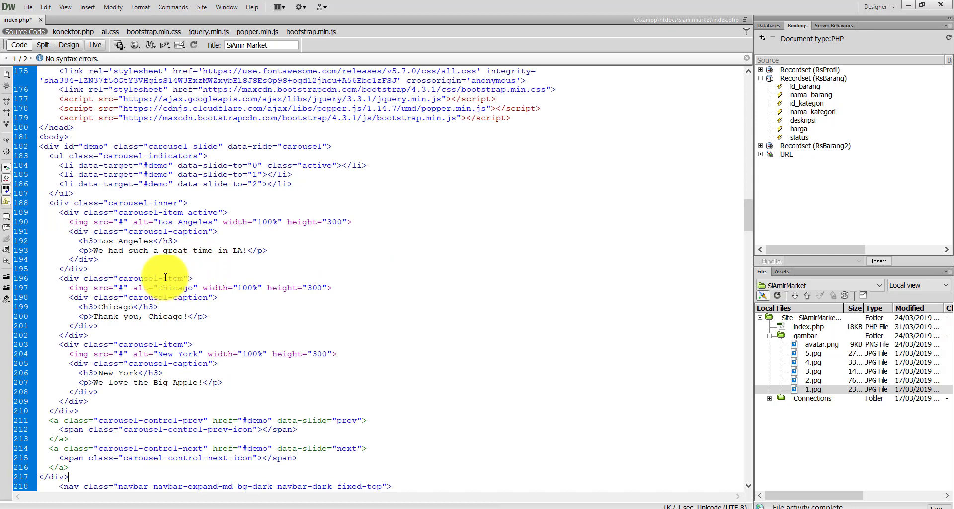
Replace the # source of the first carousel image (Los Angeles) with the file carousel/1.jpg.
{"action": "left_click", "coordinate": [120, 221]}
{"action": "key", "text": "BackSpace"}
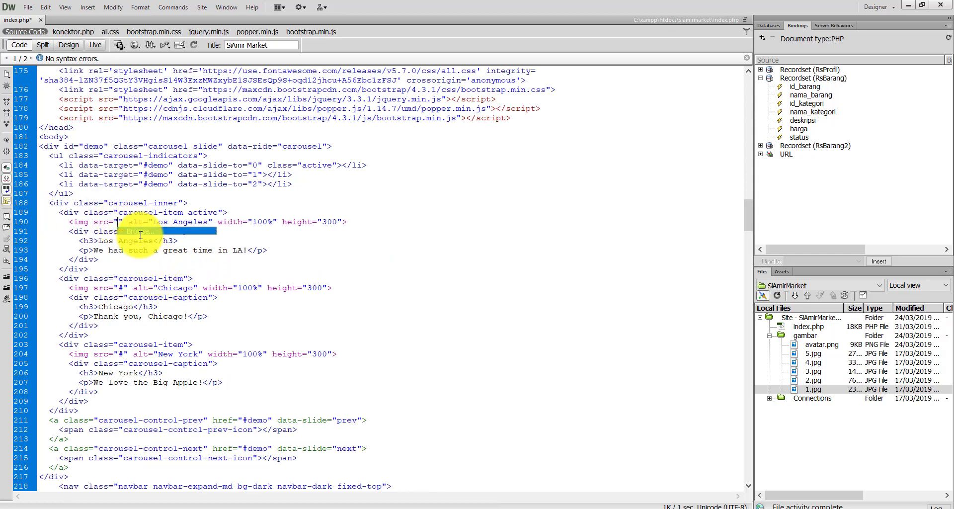
{"action": "key", "text": "Escape"}
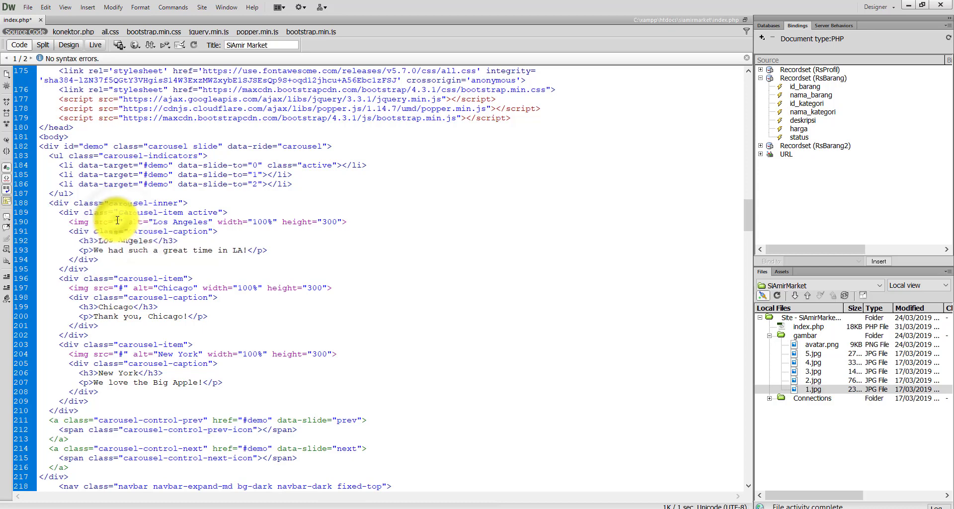
{"action": "key", "text": "ctrl+space"}
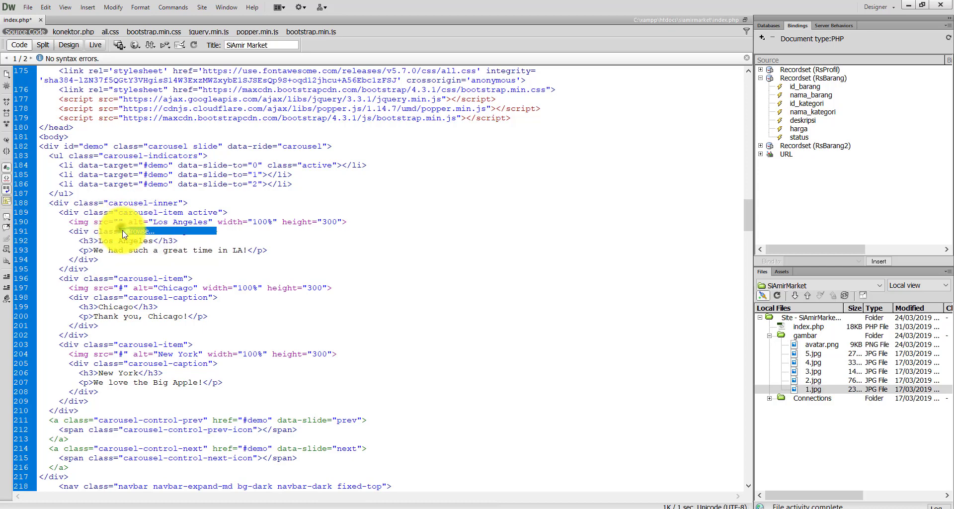
{"action": "left_click", "coordinate": [124, 231]}
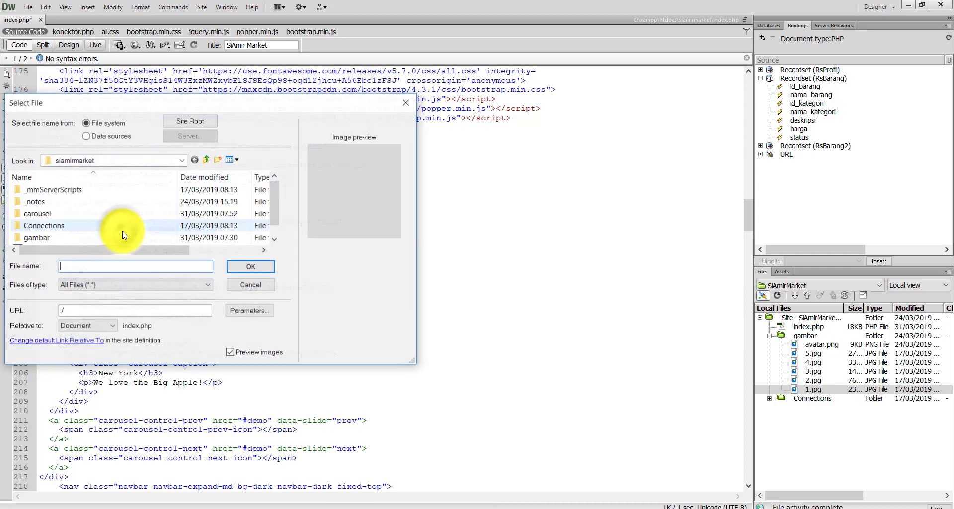
{"action": "double_click", "coordinate": [55, 213]}
{"action": "double_click", "coordinate": [50, 205]}
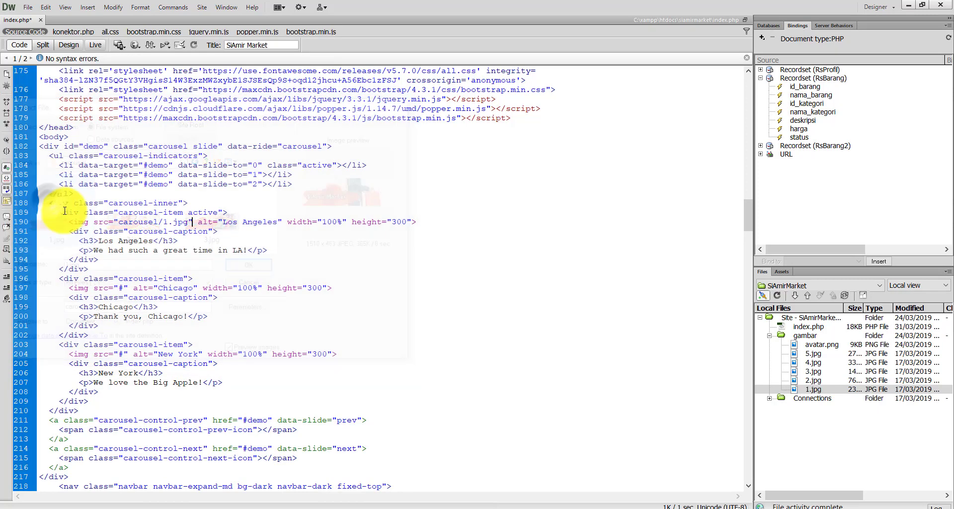
Replace the # source of the second carousel image (Chicago) with the file carousel/2.jpg.
{"action": "left_click", "coordinate": [117, 287]}
{"action": "key", "text": "Delete"}
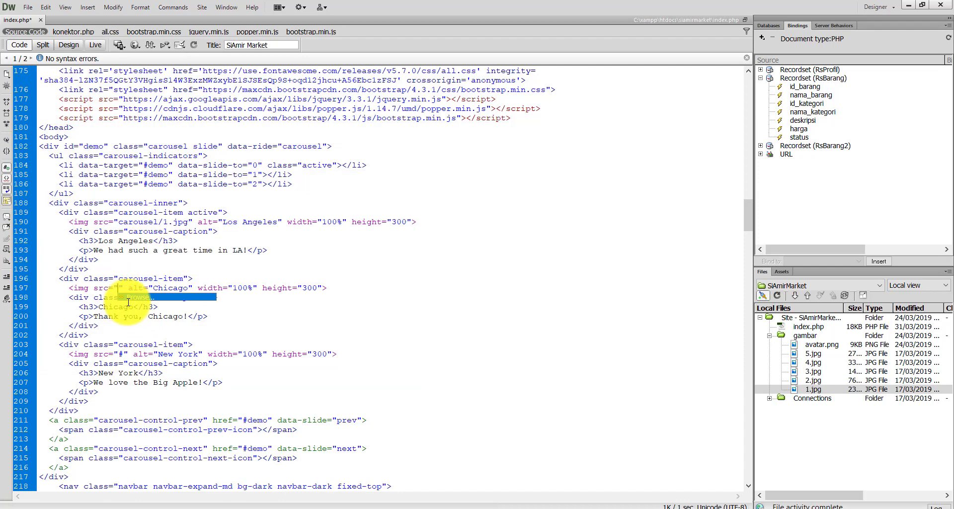
{"action": "left_click", "coordinate": [127, 297]}
{"action": "left_click", "coordinate": [234, 363]}
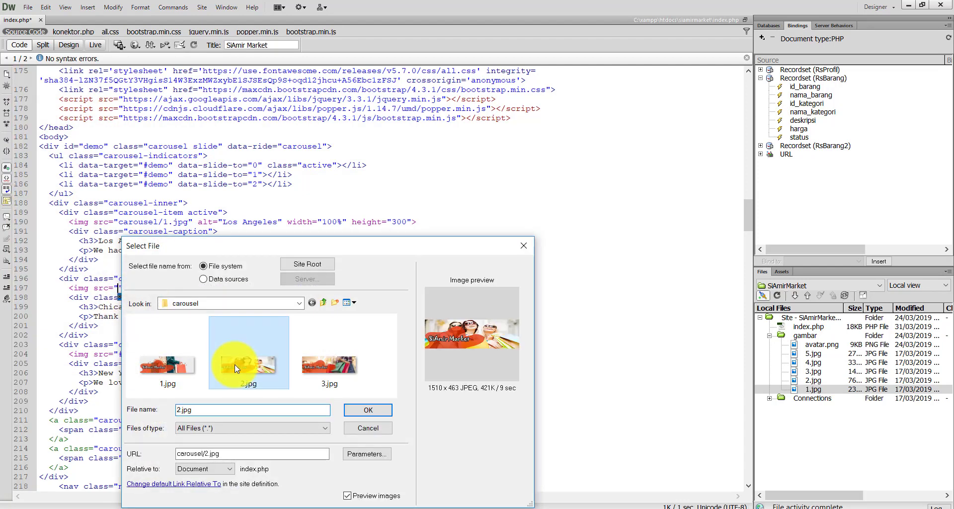